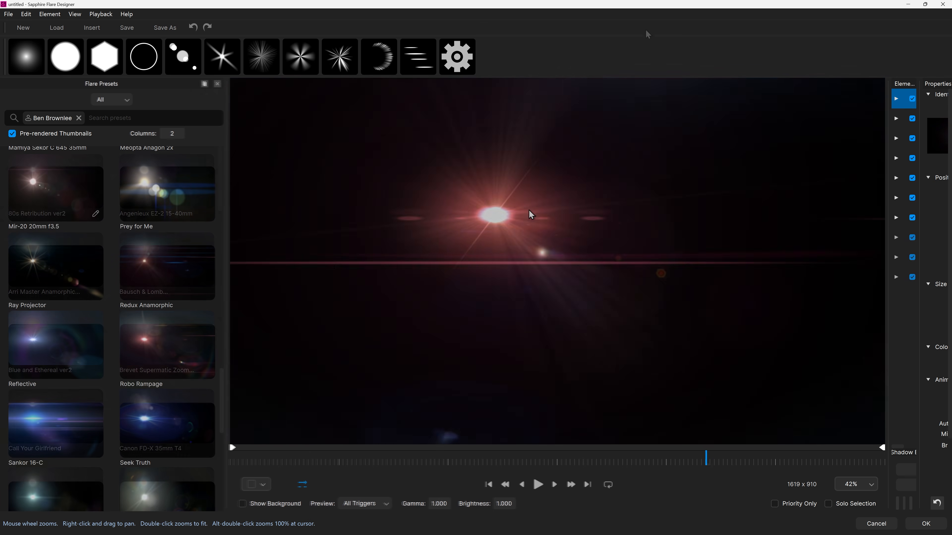
# - Move the hotspot around the preview, and delete all flare elements from Hotspot to Red Edge Flash
pyautogui.moveTo(530, 213); pyautogui.dragTo(743, 167)
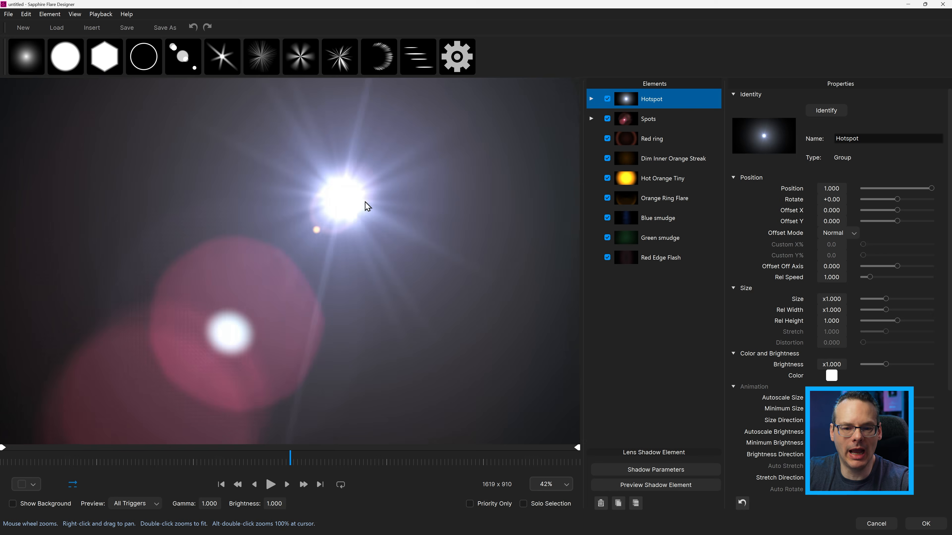
pyautogui.moveTo(365, 206); pyautogui.dragTo(342, 174)
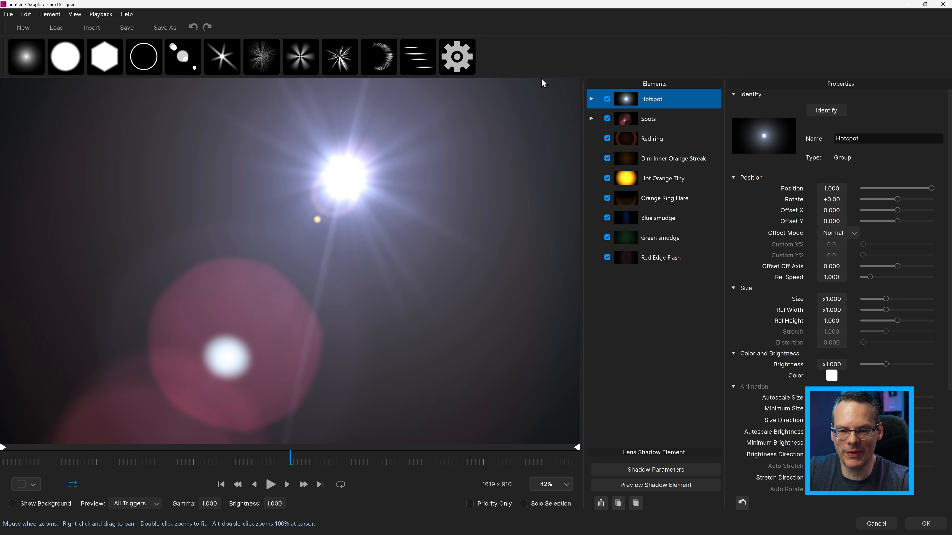
pyautogui.keyDown('shift'); pyautogui.click(656, 259); pyautogui.keyUp('shift')
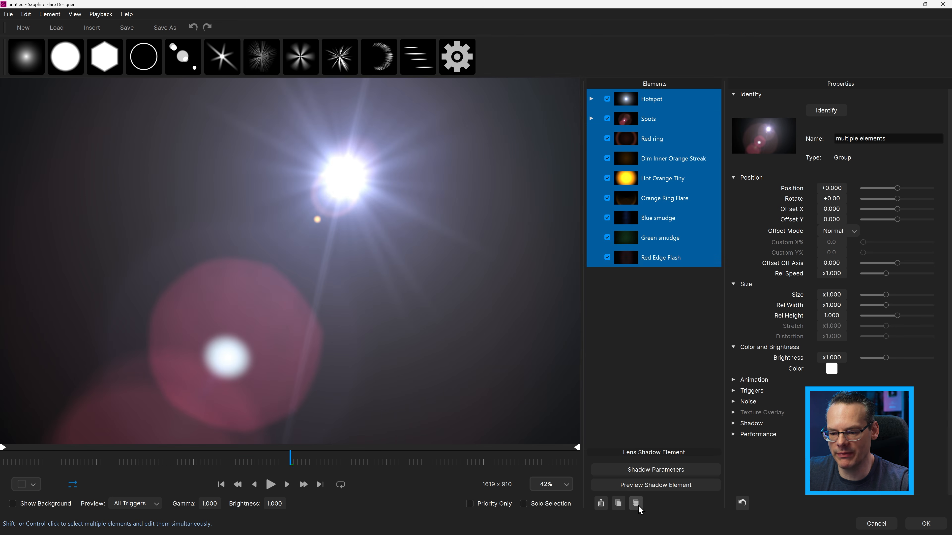
pyautogui.click(600, 503)
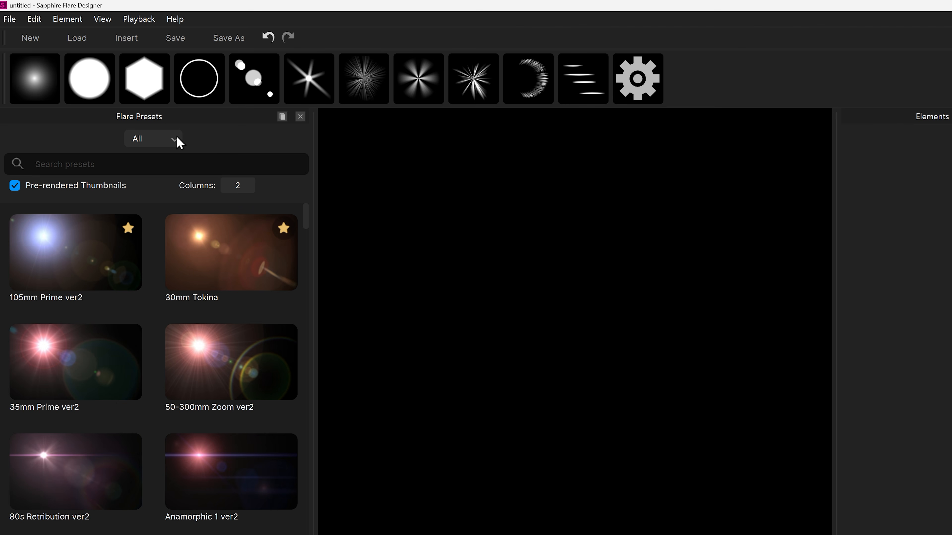
# - Filter the flare presets to Components and add the Spot Glow component to the empty flare
pyautogui.click(179, 142)
pyautogui.click(179, 219)
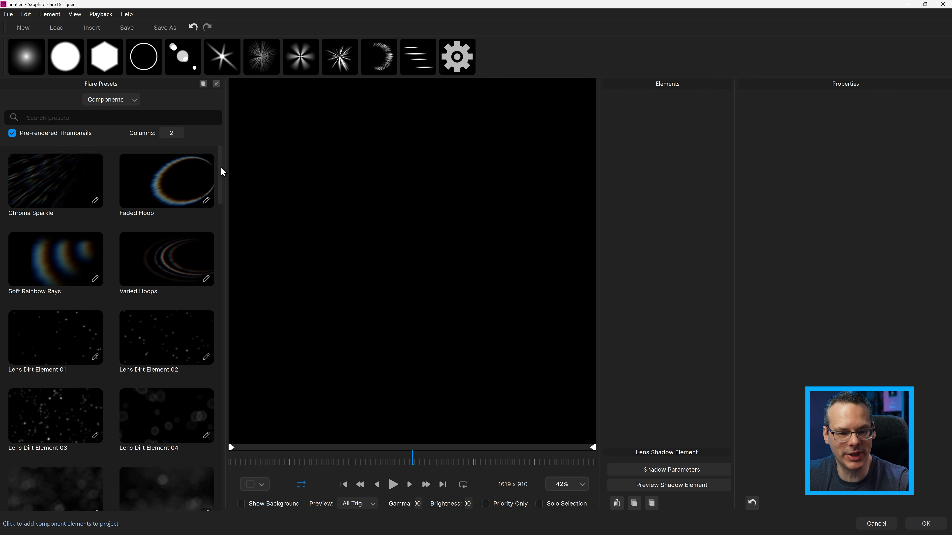
pyautogui.moveTo(222, 172)
pyautogui.mouseDown()
pyautogui.moveTo(223, 353)
pyautogui.moveTo(226, 224)
pyautogui.moveTo(221, 274)
pyautogui.mouseUp()
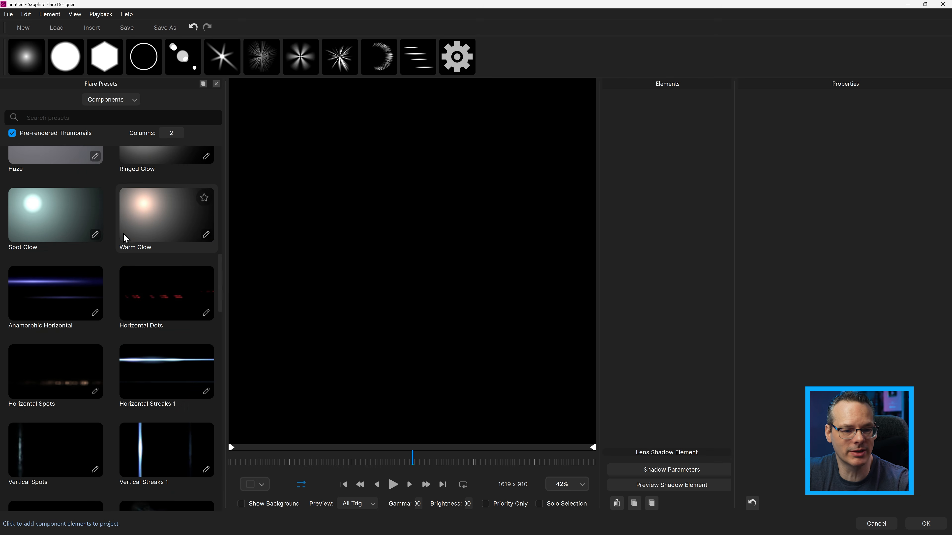
pyautogui.click(68, 220)
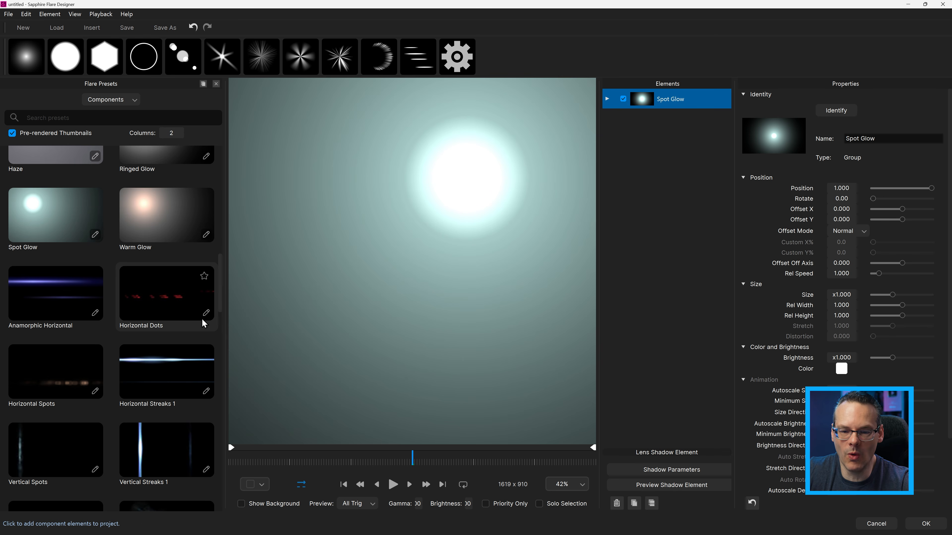
# - Add the Reference Elements component to the flare and close the Flare Presets panel
pyautogui.scroll(-15, 222, 414)
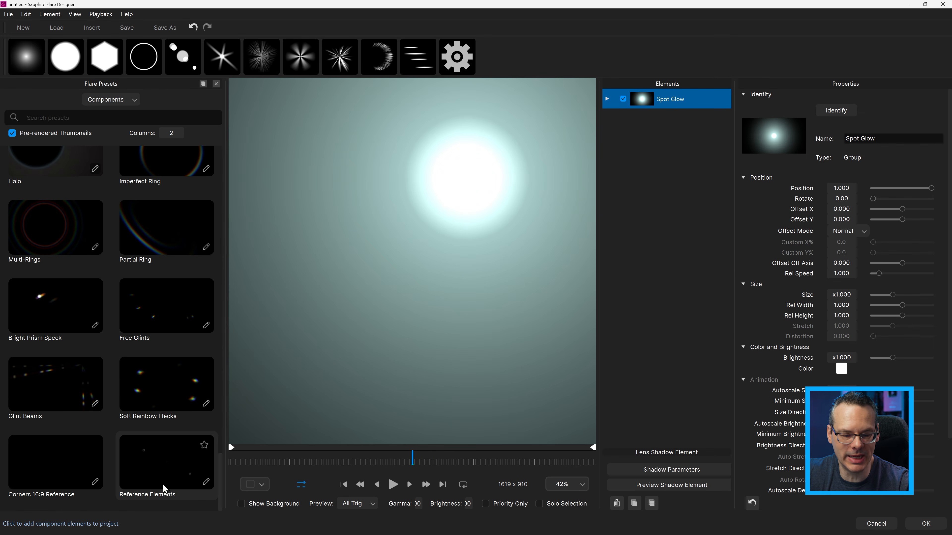
pyautogui.click(175, 466)
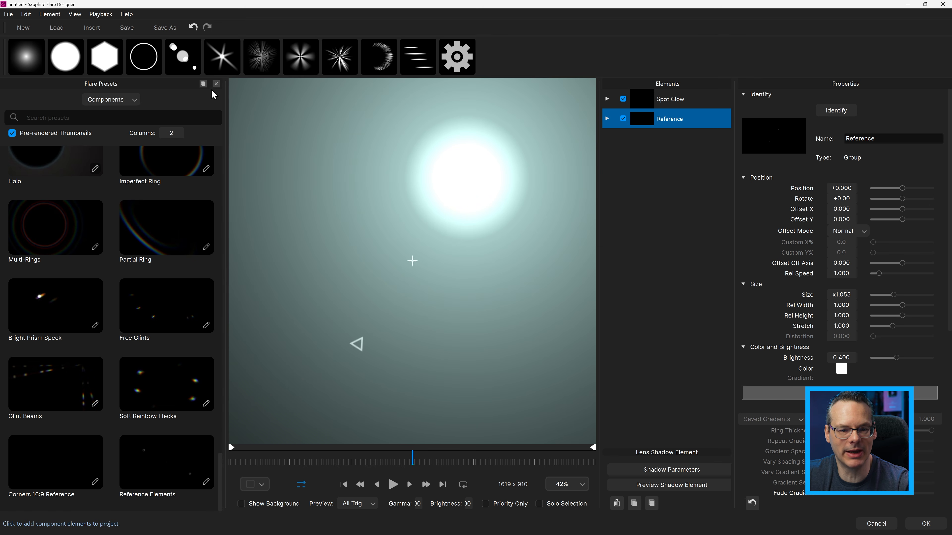
pyautogui.click(216, 84)
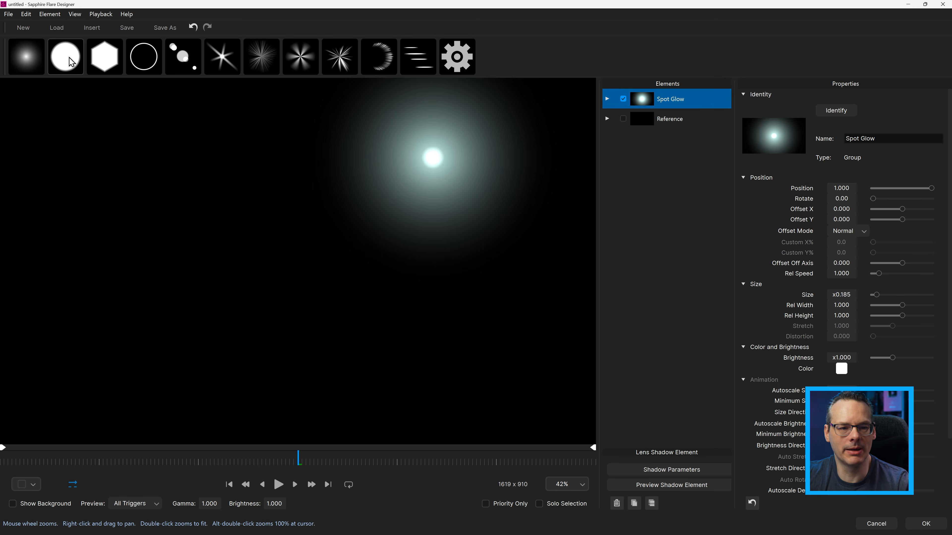
# - Add a Spot element and move the hotspot around the preview to test how the spot follows it
pyautogui.click(70, 59)
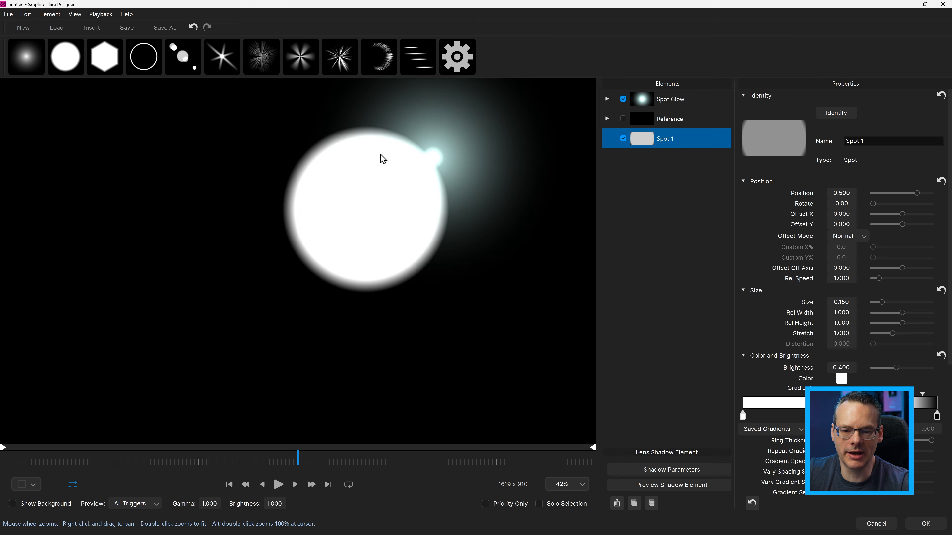
pyautogui.moveTo(419, 165); pyautogui.dragTo(43, 393)
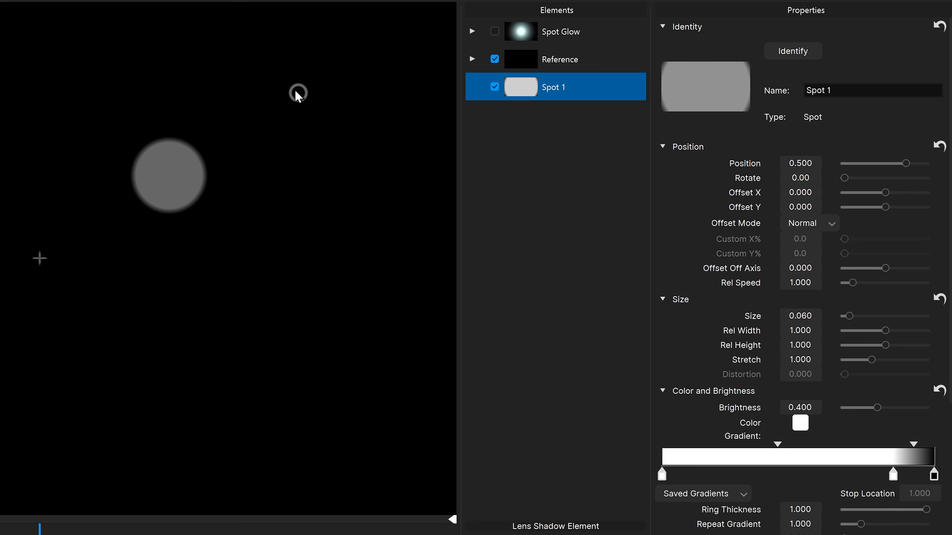
pyautogui.moveTo(299, 96); pyautogui.dragTo(310, 94)
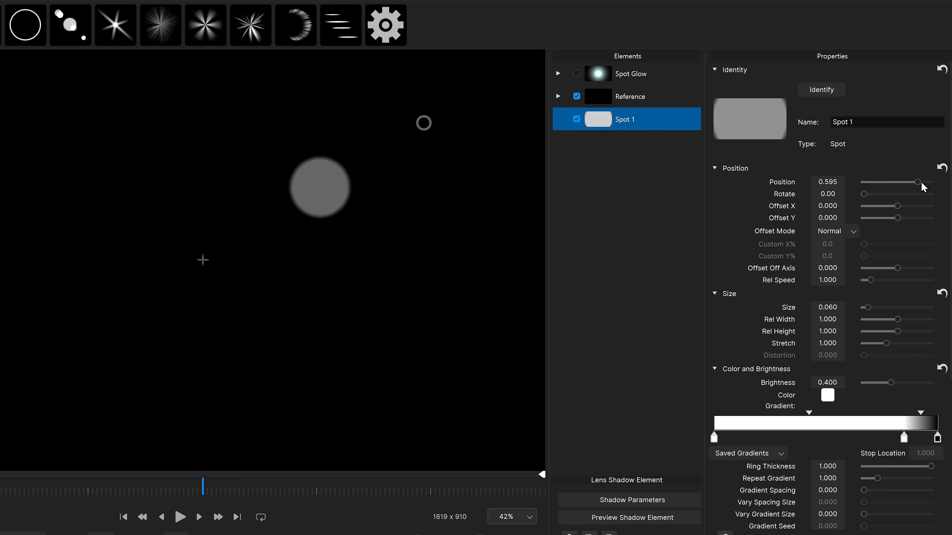
# - Set Spot 1's Position to 1.000 and to 0.000, and move the hotspot to test the centred spot
pyautogui.moveTo(920, 183); pyautogui.dragTo(942, 184)
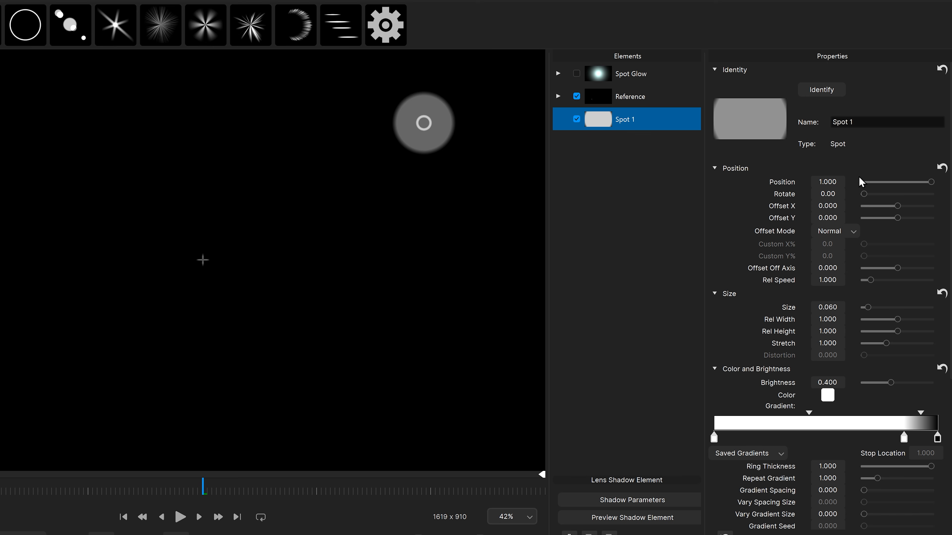
pyautogui.press('Return')
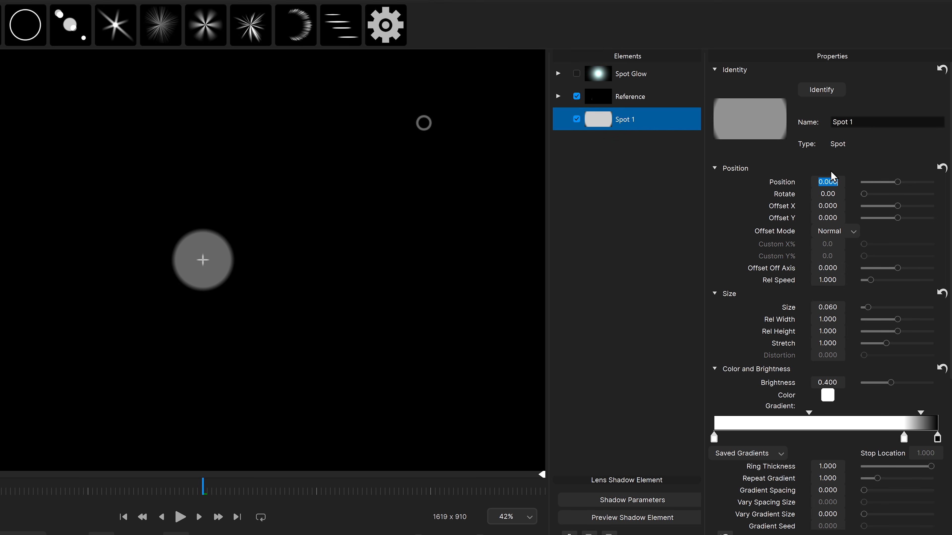
pyautogui.moveTo(423, 123); pyautogui.dragTo(198, 105)
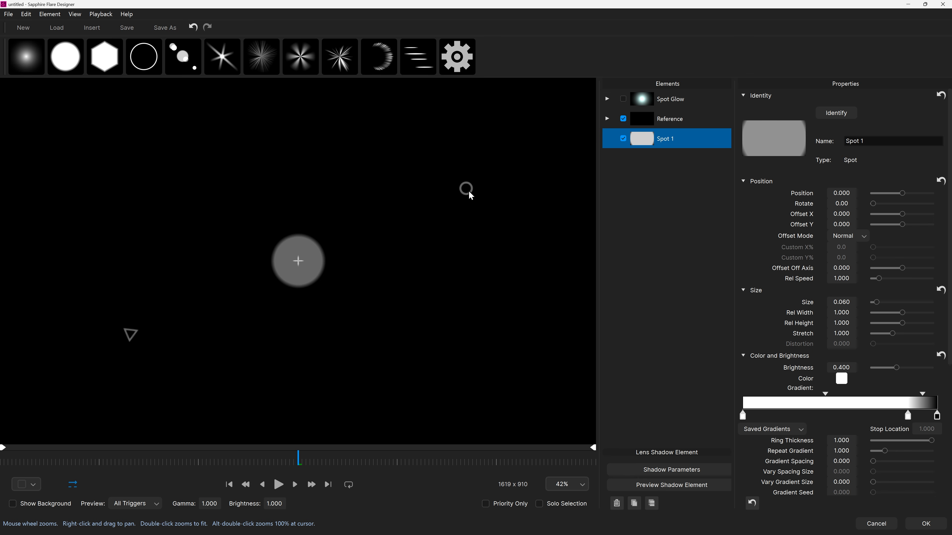
pyautogui.moveTo(371, 278); pyautogui.dragTo(179, 269)
pyautogui.moveTo(39, 259); pyautogui.dragTo(251, 271)
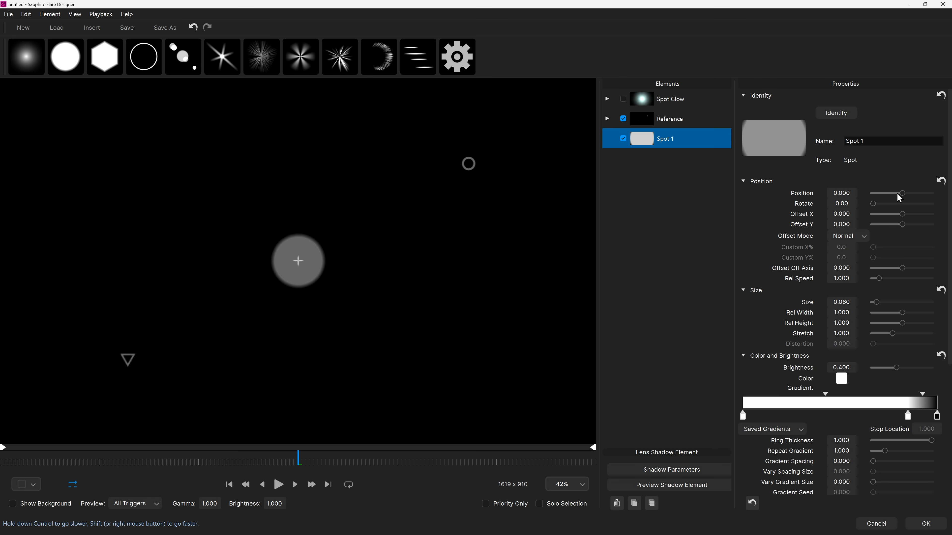
# - Set Spot 1's Position to -1.000 and move the hotspot to test the mirrored placement
pyautogui.moveTo(901, 194); pyautogui.dragTo(856, 195)
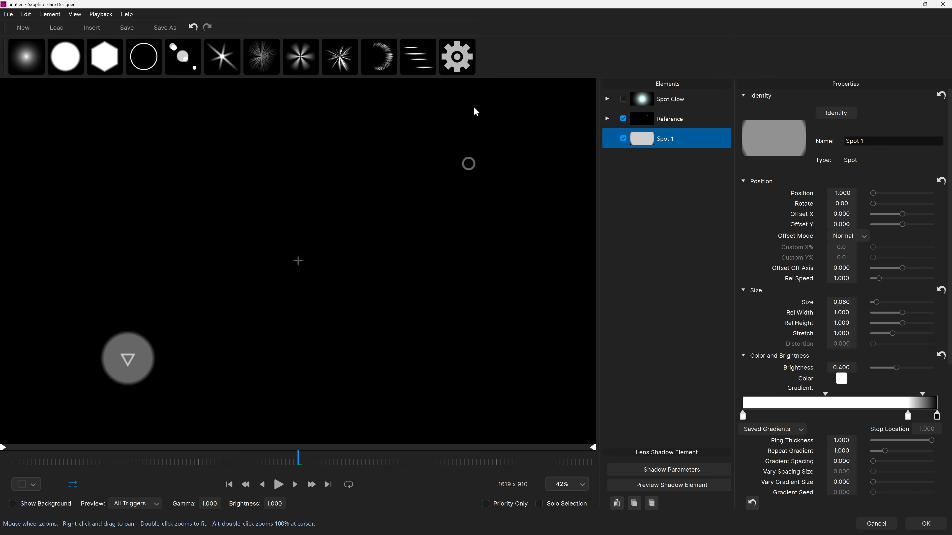
pyautogui.moveTo(474, 169); pyautogui.dragTo(499, 262)
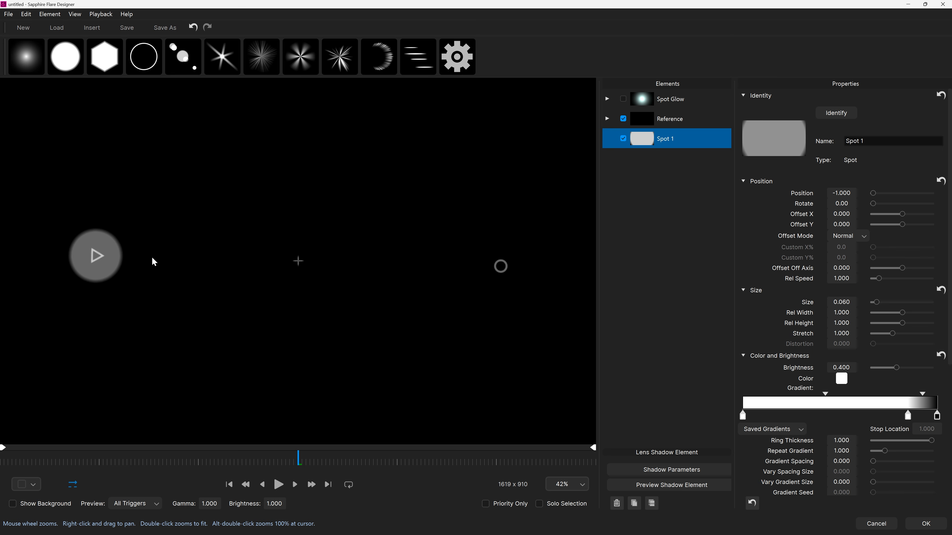
pyautogui.moveTo(500, 308); pyautogui.dragTo(489, 278)
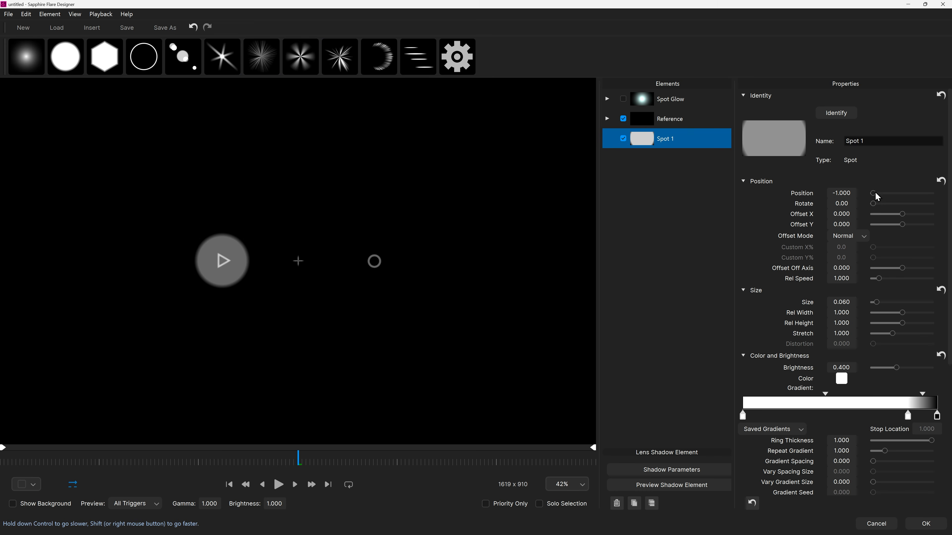
# - Set Spot 1's Position to -2.000 and move the hotspot around to test the spot's travel beyond the mirror point
pyautogui.moveTo(835, 192); pyautogui.dragTo(735, 200)
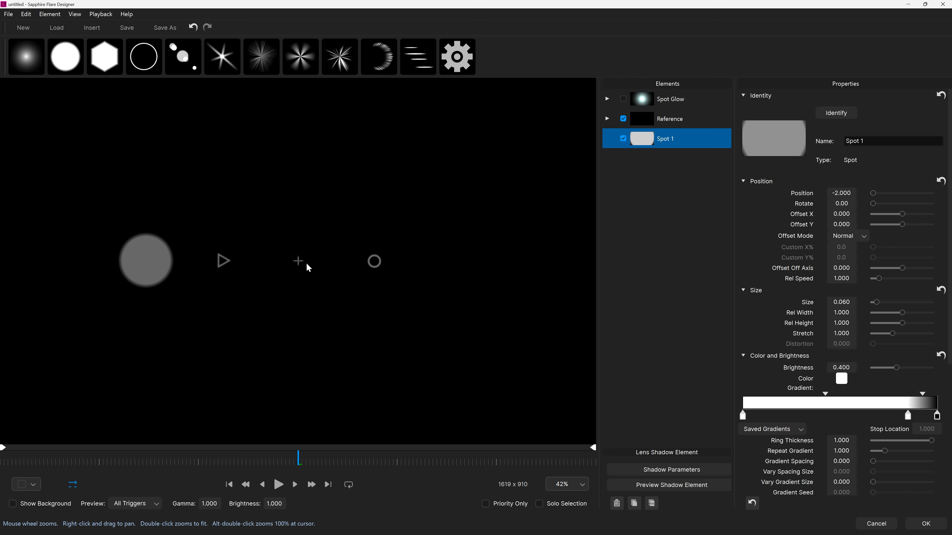
pyautogui.moveTo(381, 264); pyautogui.dragTo(380, 161)
pyautogui.moveTo(442, 183); pyautogui.dragTo(495, 402)
pyautogui.moveTo(457, 262); pyautogui.dragTo(395, 267)
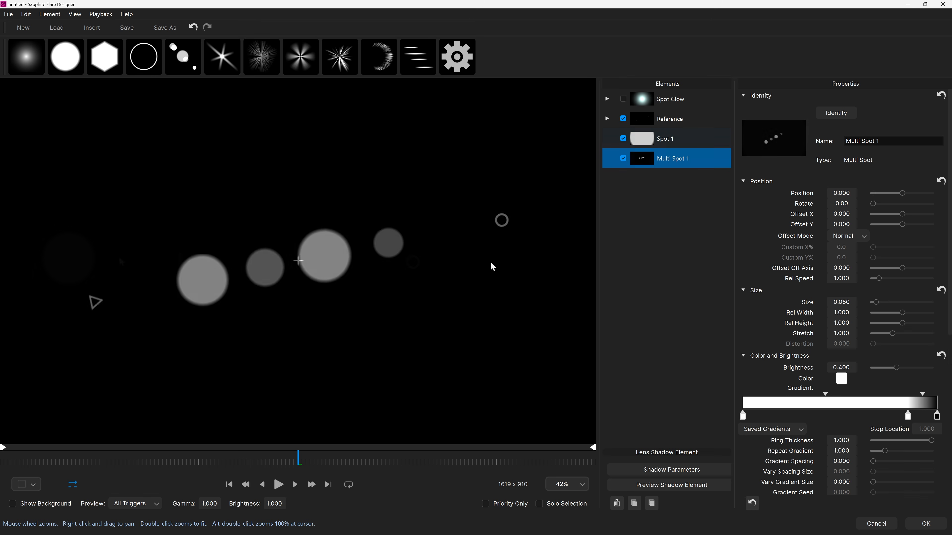
# - Move the hotspot to test the Multi Spot element, and delete that element
pyautogui.moveTo(492, 266); pyautogui.dragTo(462, 138)
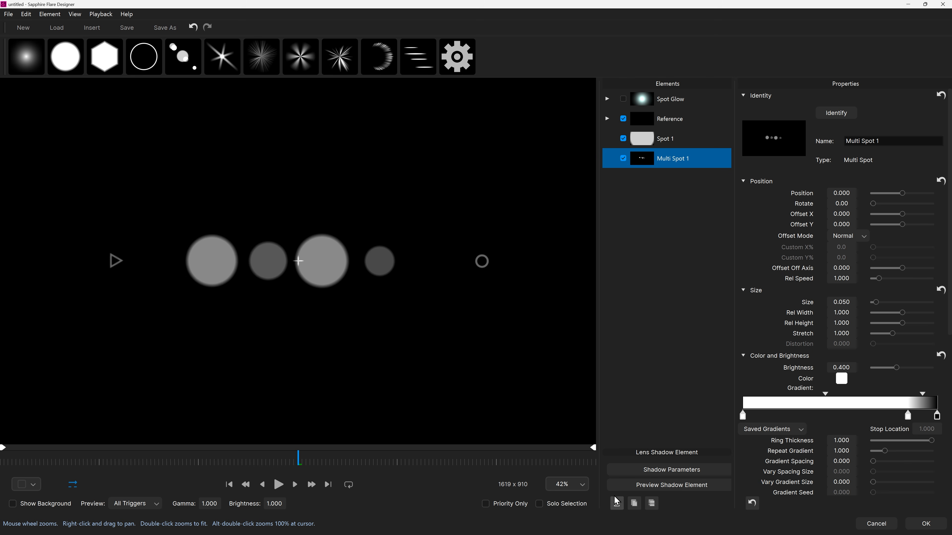
pyautogui.click(616, 503)
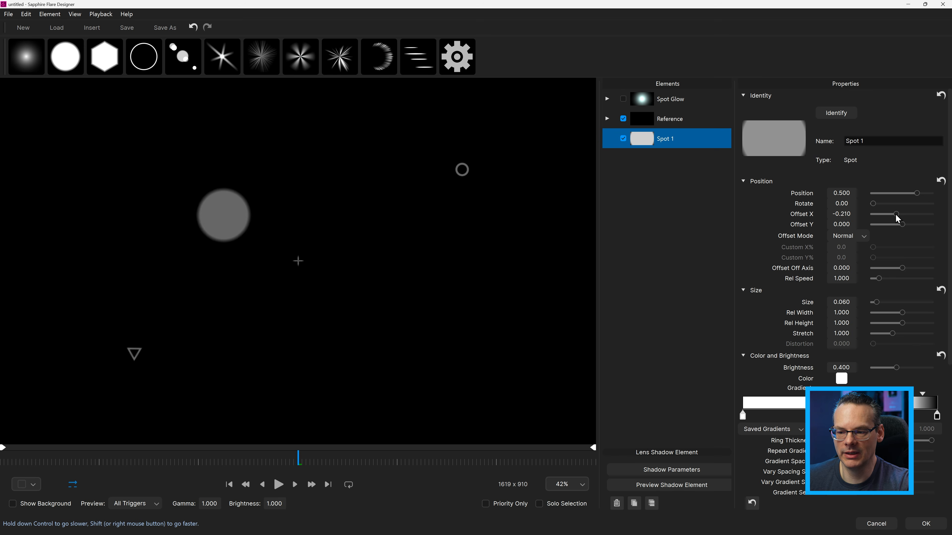
# - Set Spot 1's Offset X to -0.110 and Position to 1.000, moving the hotspot to test the horizontal offset
pyautogui.moveTo(898, 216)
pyautogui.mouseDown()
pyautogui.moveTo(909, 219)
pyautogui.moveTo(894, 219)
pyautogui.moveTo(901, 221)
pyautogui.mouseUp()
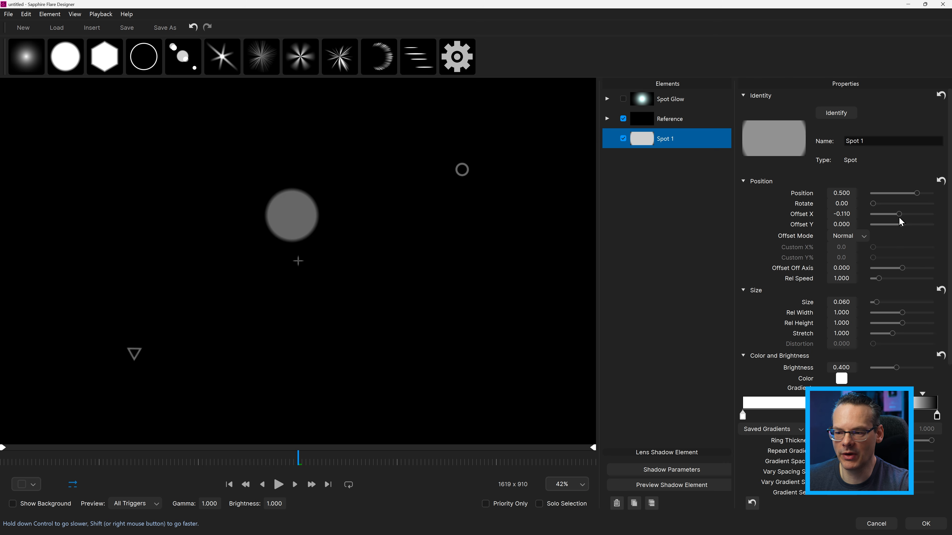
pyautogui.write('1')
pyautogui.press('Return')
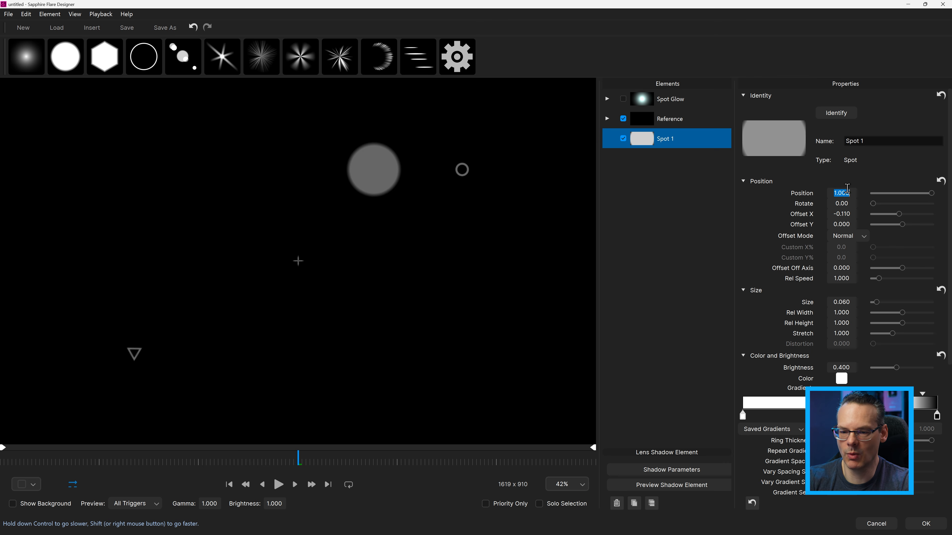
pyautogui.moveTo(465, 169); pyautogui.dragTo(353, 178)
pyautogui.moveTo(331, 180); pyautogui.dragTo(244, 176)
# - Reset Spot 1's Offset X to 0, try adjusting Offset Y, and move the hotspot to the upper-right of the preview
pyautogui.doubleClick(835, 216)
pyautogui.write('0')
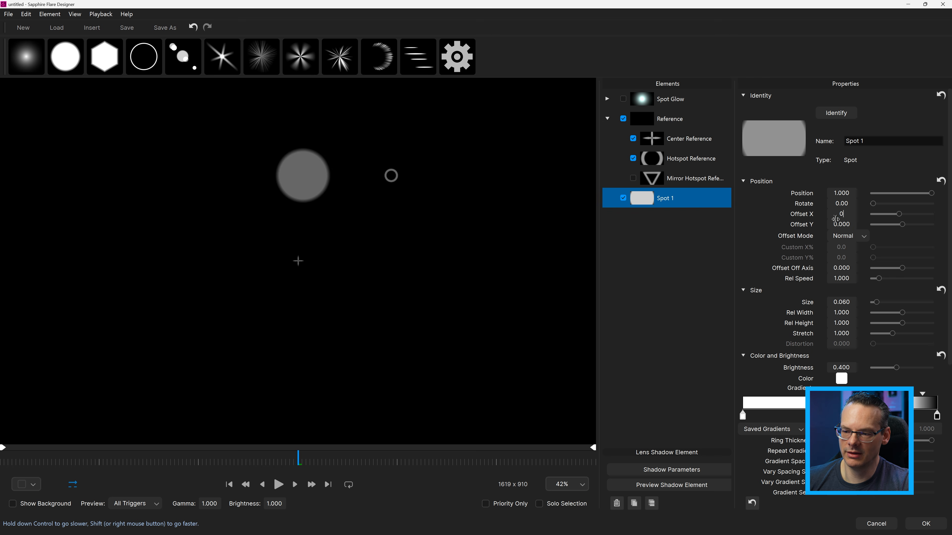
pyautogui.press('Return')
pyautogui.moveTo(840, 227)
pyautogui.mouseDown()
pyautogui.moveTo(858, 227)
pyautogui.moveTo(834, 227)
pyautogui.mouseUp()
pyautogui.moveTo(391, 176); pyautogui.dragTo(461, 170)
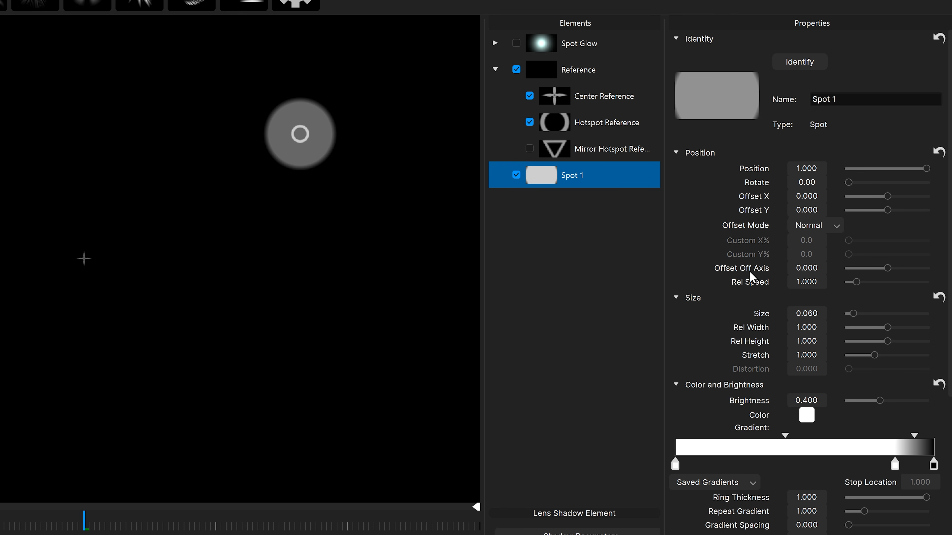
# - Set Spot 1's Offset Off Axis to -0.160 and move the hotspot around the centre to test it
pyautogui.moveTo(884, 269); pyautogui.dragTo(882, 269)
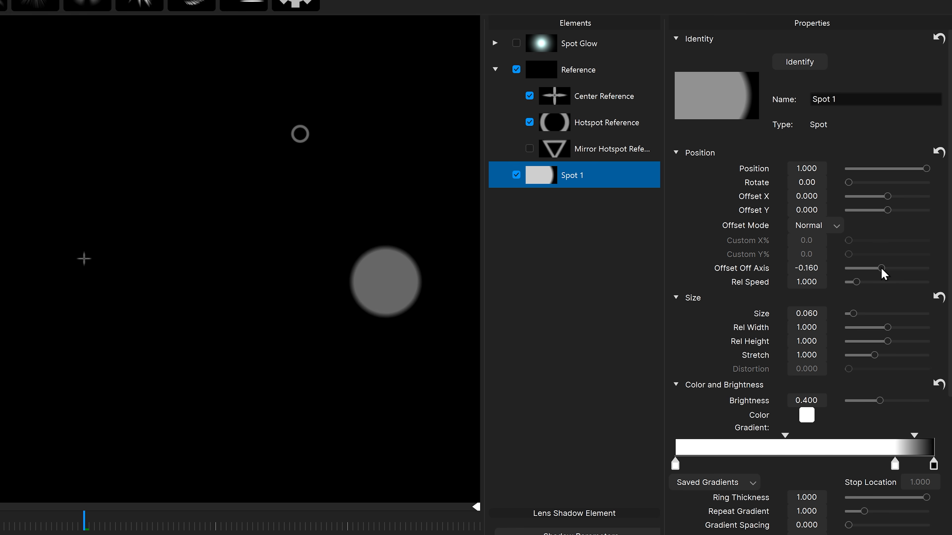
pyautogui.moveTo(297, 136); pyautogui.dragTo(151, 248)
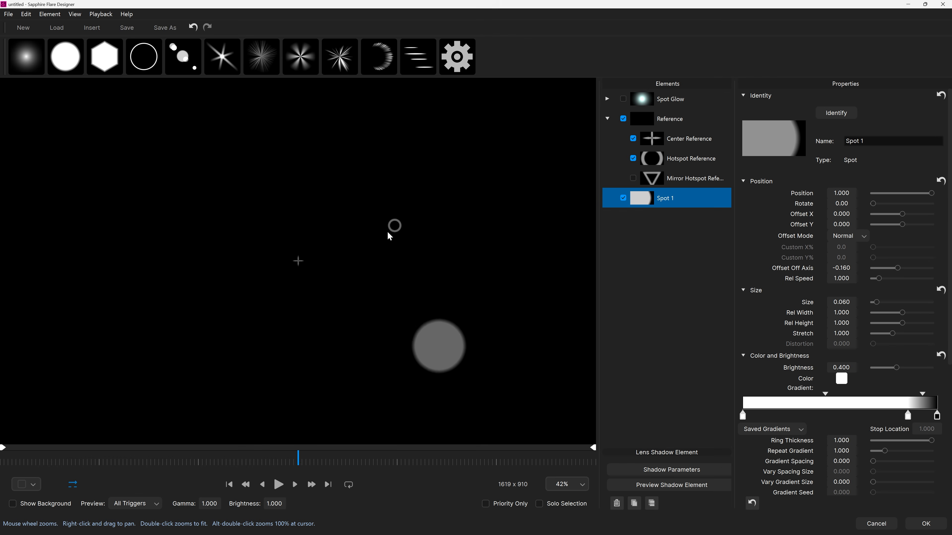
pyautogui.moveTo(349, 253); pyautogui.dragTo(418, 236)
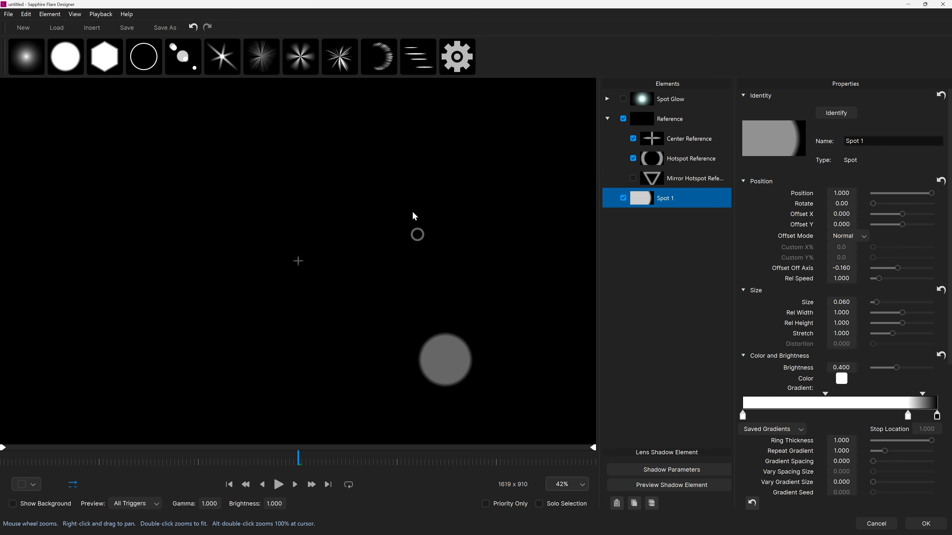
# - Set Spot 1's Offset Off Axis to 0.090 and move the hotspot across the frame to test the opposite offset
pyautogui.moveTo(845, 267); pyautogui.dragTo(870, 270)
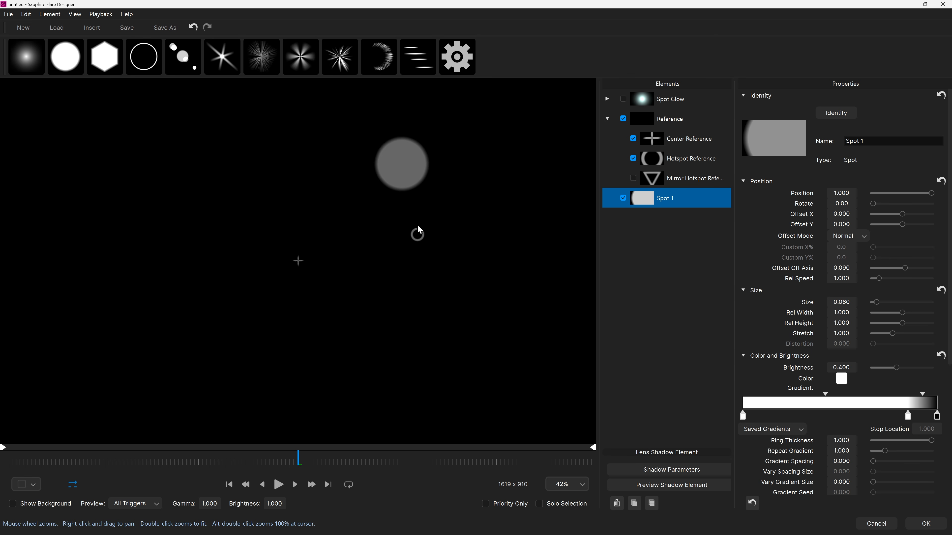
pyautogui.moveTo(403, 236); pyautogui.dragTo(343, 215)
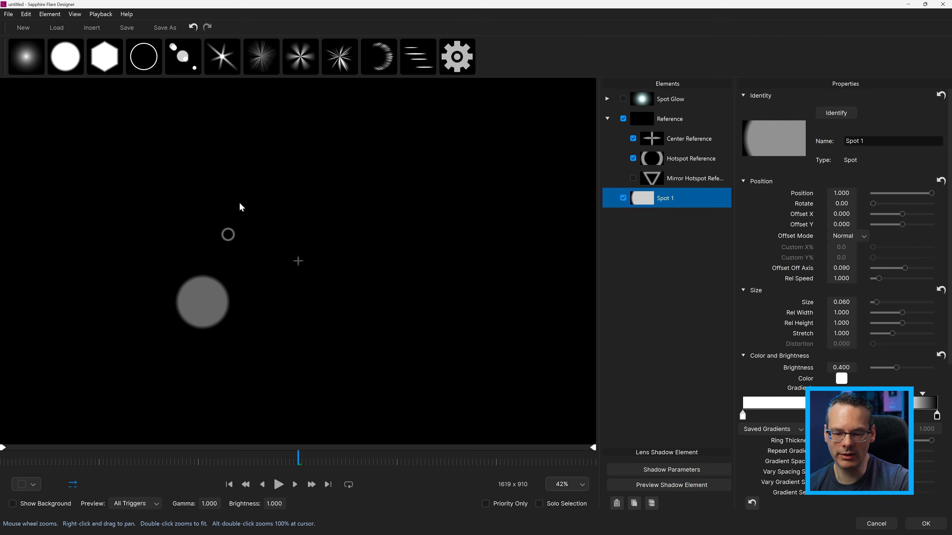
pyautogui.moveTo(242, 234); pyautogui.dragTo(94, 262)
pyautogui.moveTo(330, 291); pyautogui.dragTo(298, 263)
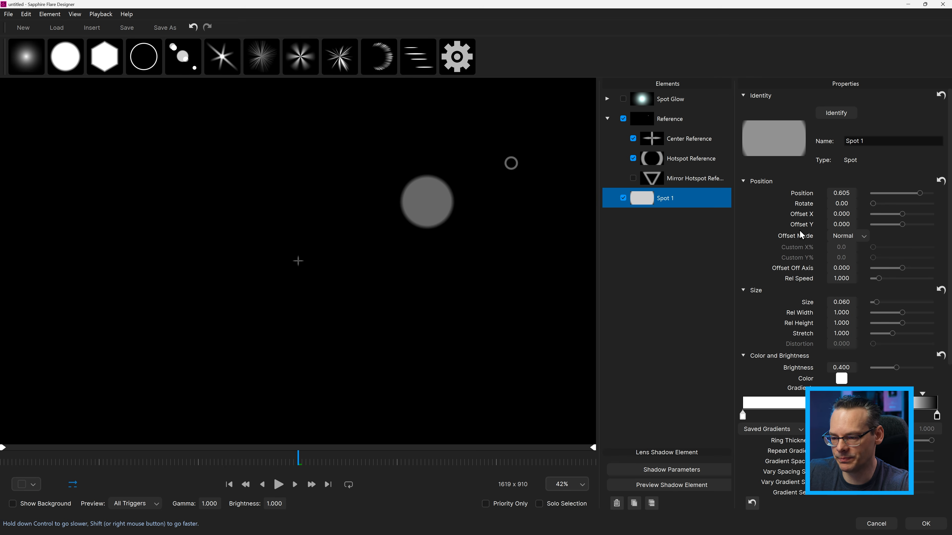
# - Set Spot 1's Offset Mode to Horizontal Stretch and move the hotspot across the frame to test it
pyautogui.click(861, 236)
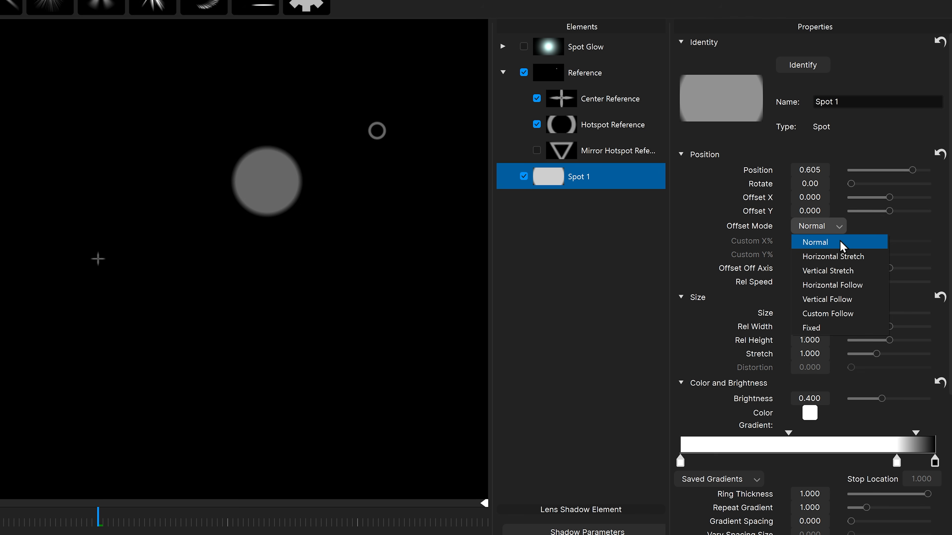
pyautogui.click(862, 247)
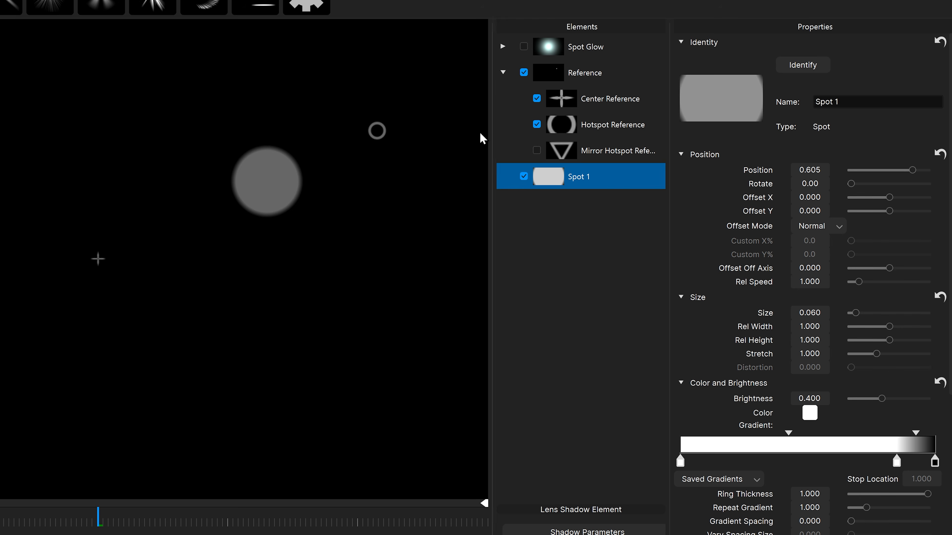
pyautogui.click(837, 226)
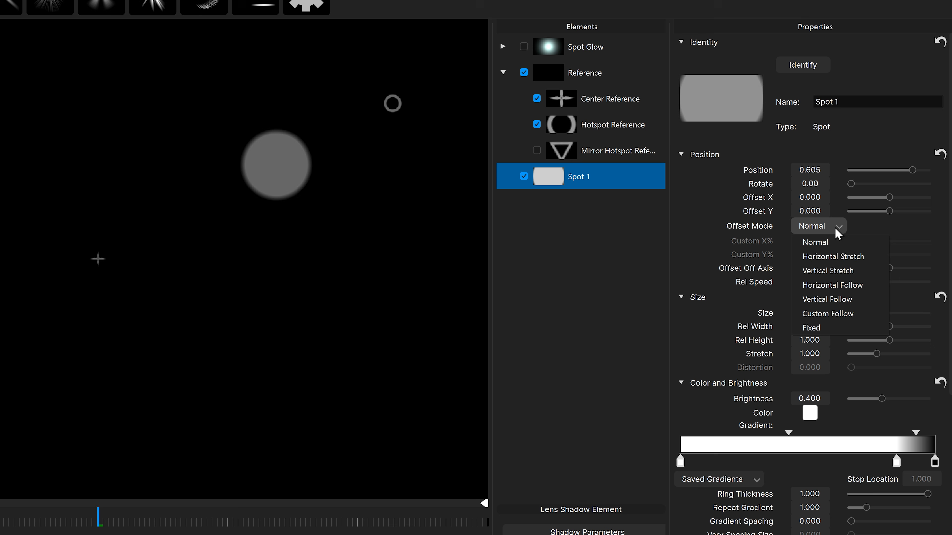
pyautogui.click(833, 257)
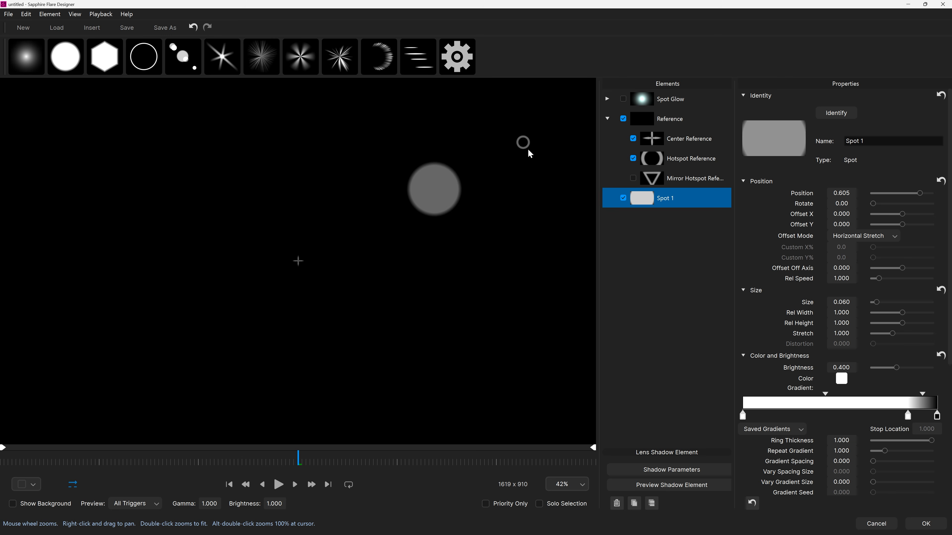
pyautogui.moveTo(526, 148); pyautogui.dragTo(133, 289)
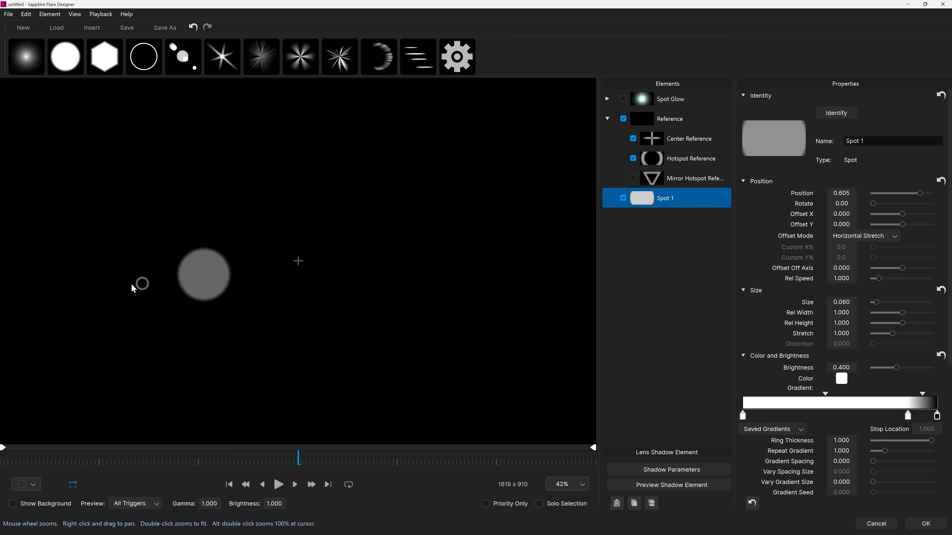
pyautogui.moveTo(287, 275); pyautogui.dragTo(460, 249)
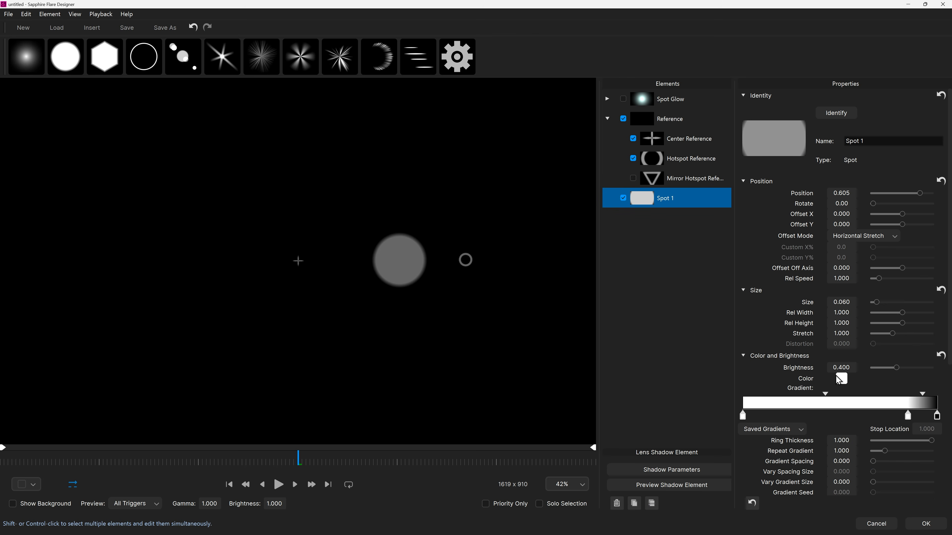
# - Change Spot 1's color to red #FF000C
pyautogui.click(841, 379)
pyautogui.moveTo(374, 243); pyautogui.dragTo(264, 138)
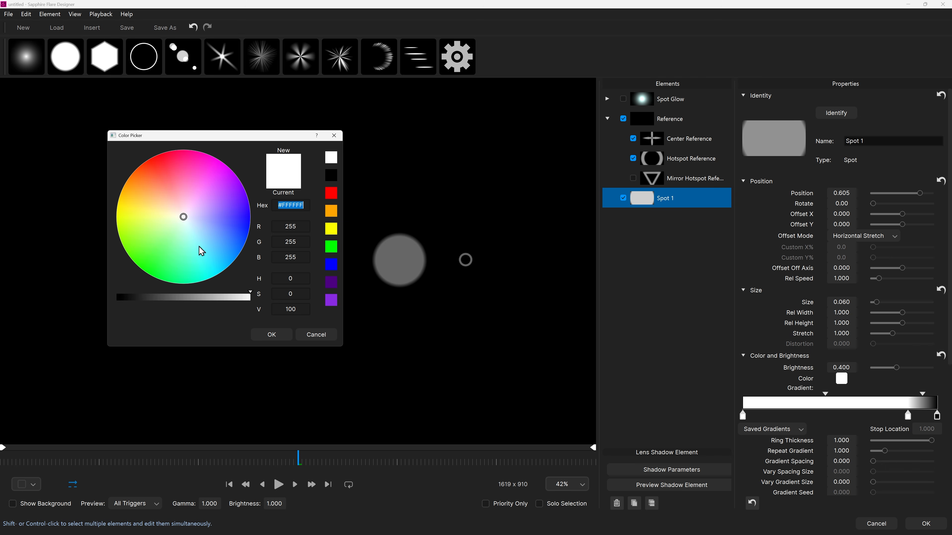
pyautogui.moveTo(173, 183); pyautogui.dragTo(157, 152)
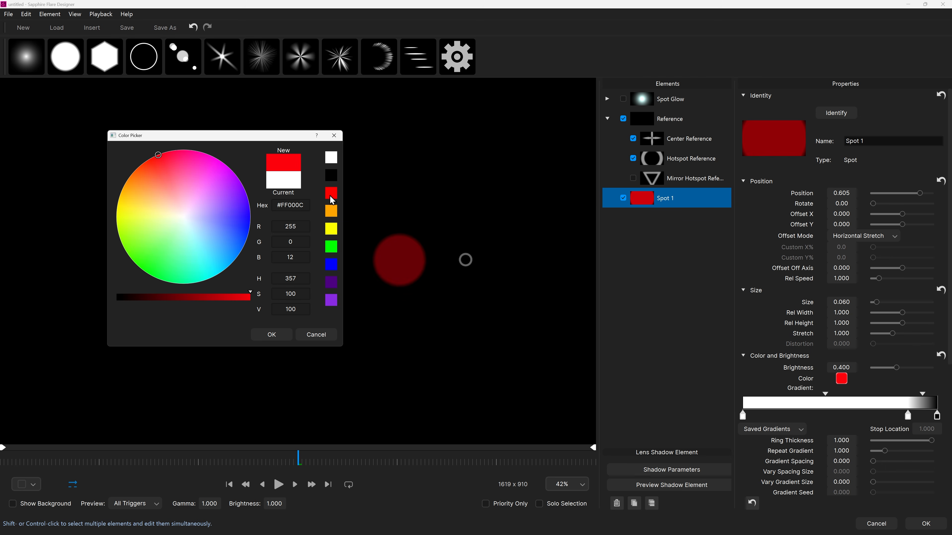
pyautogui.click(275, 334)
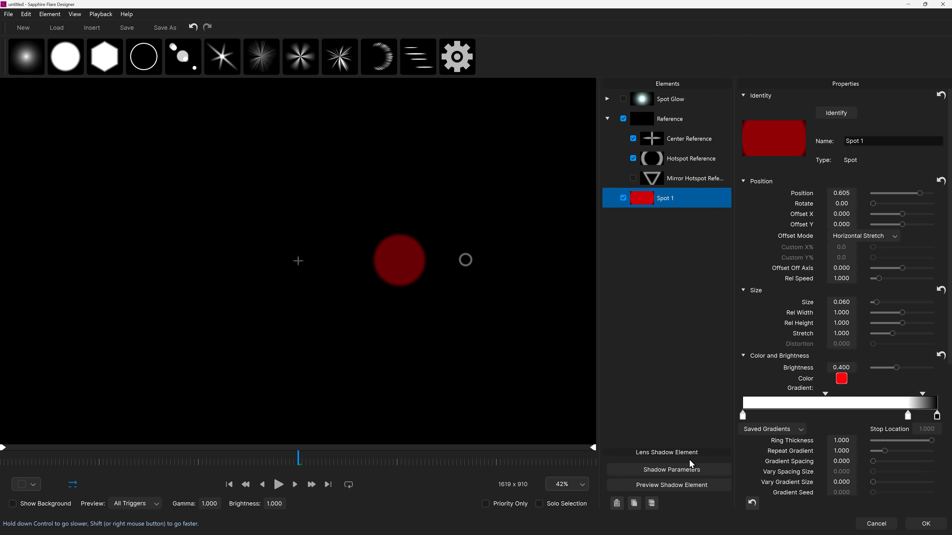
# - Duplicate Spot 1 and color the copy cyan #00FFF4
pyautogui.click(634, 504)
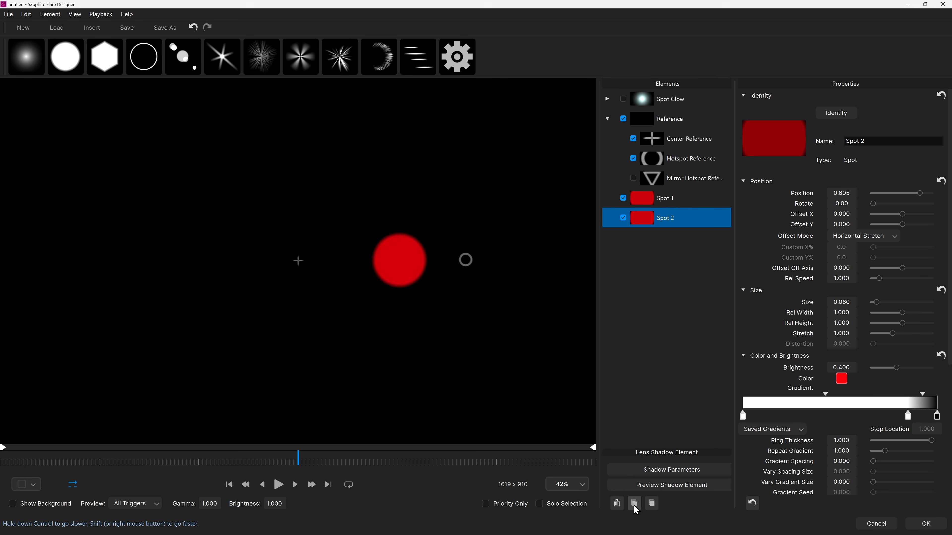
pyautogui.click(842, 382)
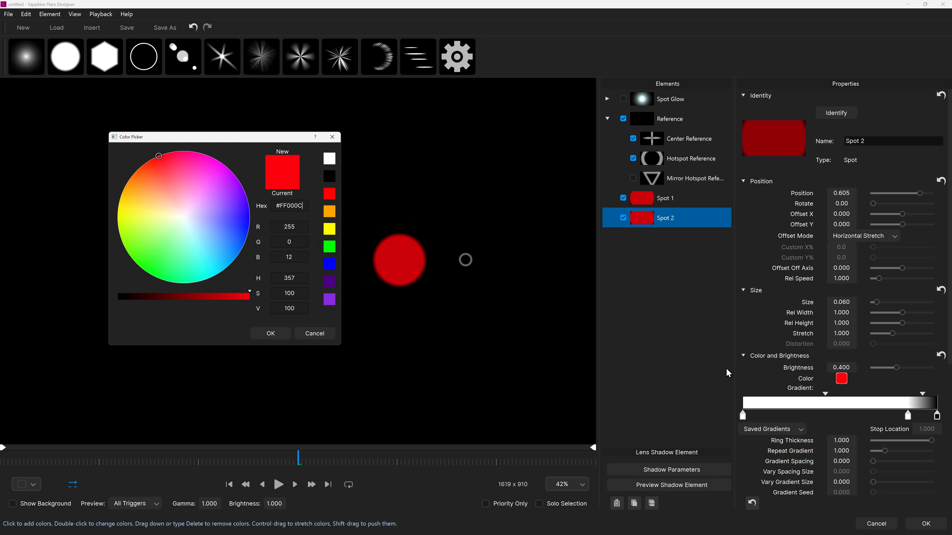
pyautogui.moveTo(174, 166); pyautogui.dragTo(198, 315)
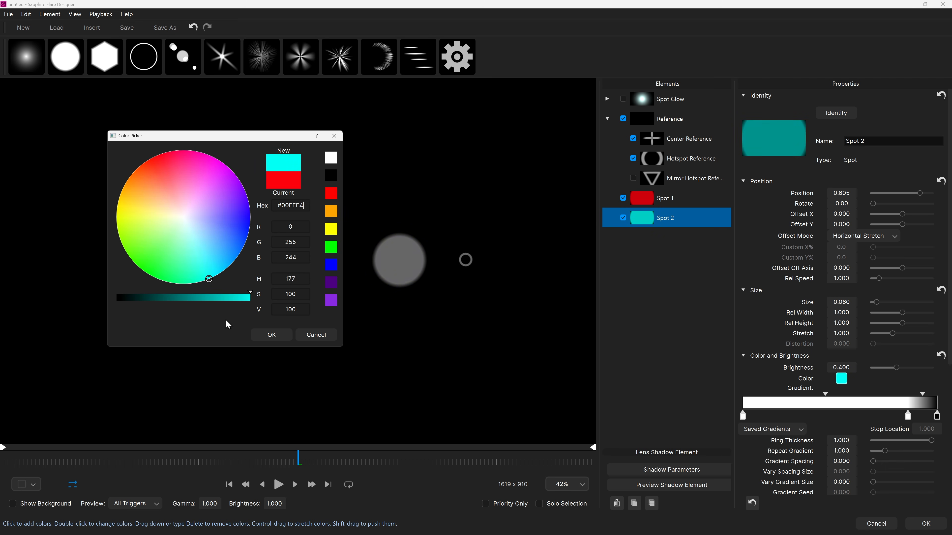
pyautogui.click(271, 336)
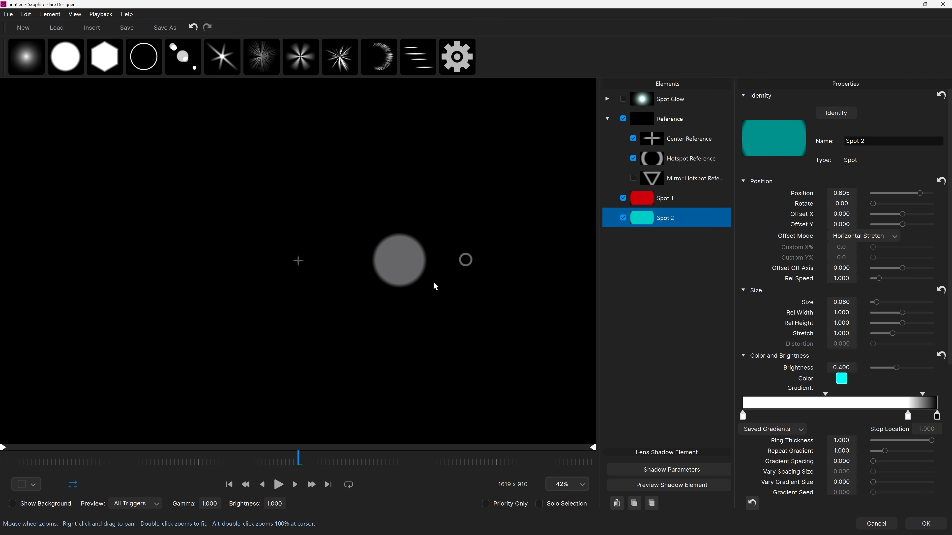
# - Set Spot 2's Offset X to 0.010 and move the hotspot horizontally through the center to test the separation of the two spots
pyautogui.scroll(8, 428, 278)
pyautogui.scroll(-3, 291, 233)
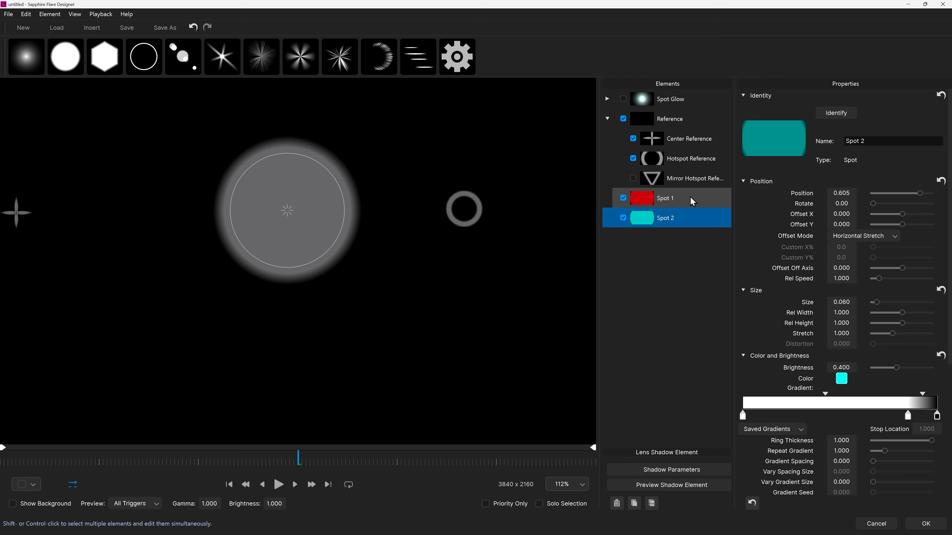
pyautogui.moveTo(464, 209); pyautogui.dragTo(16, 214)
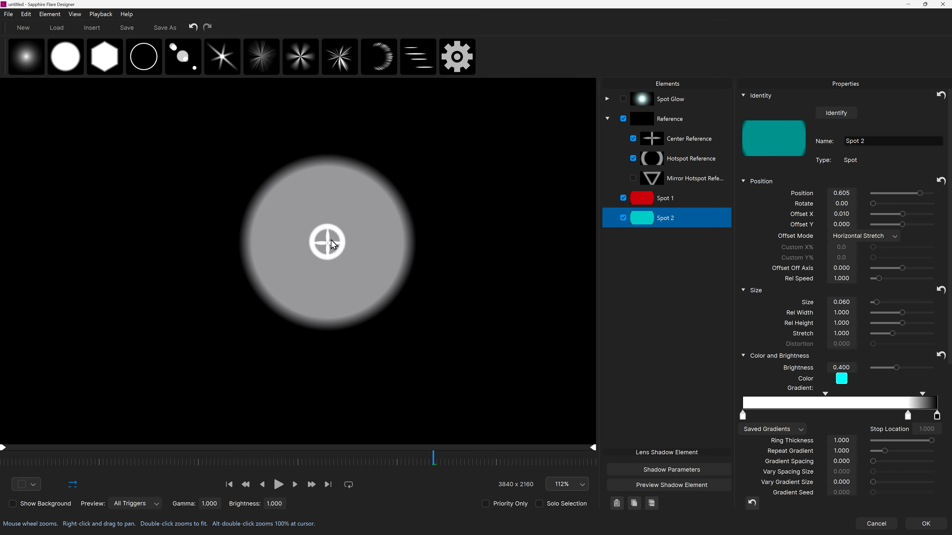
pyautogui.moveTo(331, 245); pyautogui.dragTo(482, 243)
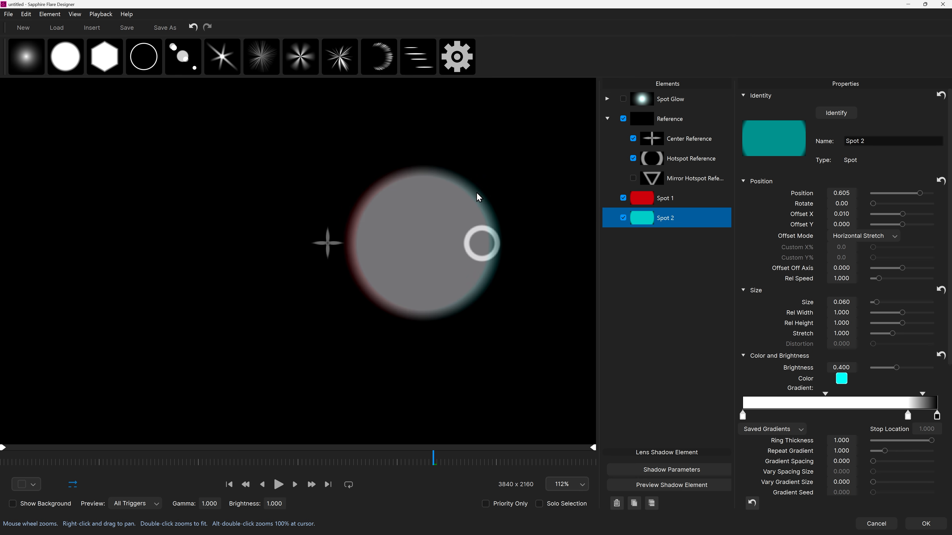
pyautogui.doubleClick(395, 201)
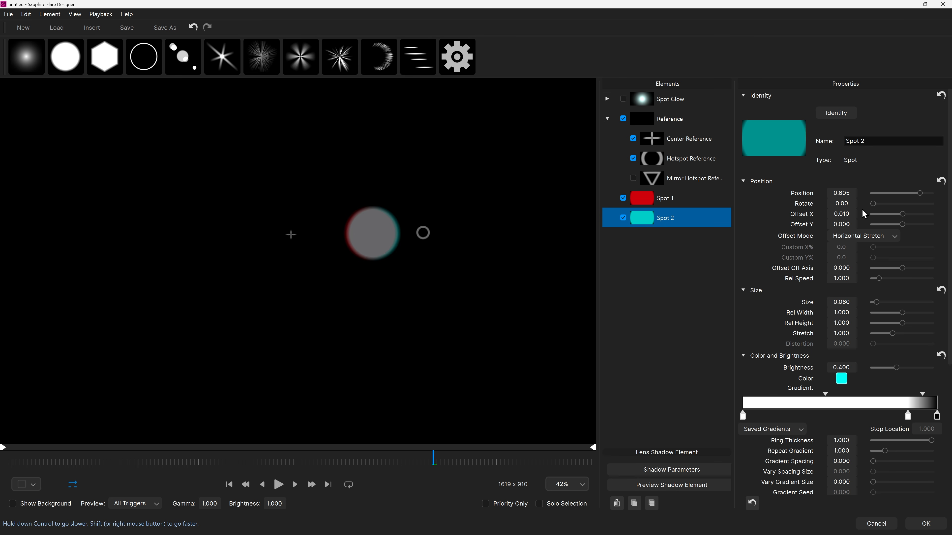
pyautogui.moveTo(383, 233); pyautogui.dragTo(446, 238)
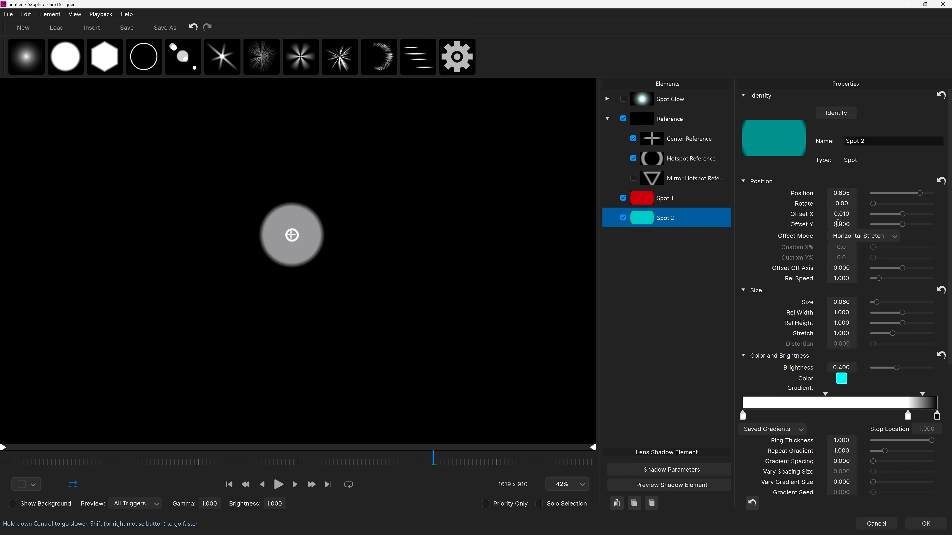
pyautogui.moveTo(292, 236); pyautogui.dragTo(787, 249)
pyautogui.moveTo(490, 231); pyautogui.dragTo(119, 235)
# - Recolor Spot 1 magenta with hex value #DA00FF
pyautogui.click(841, 378)
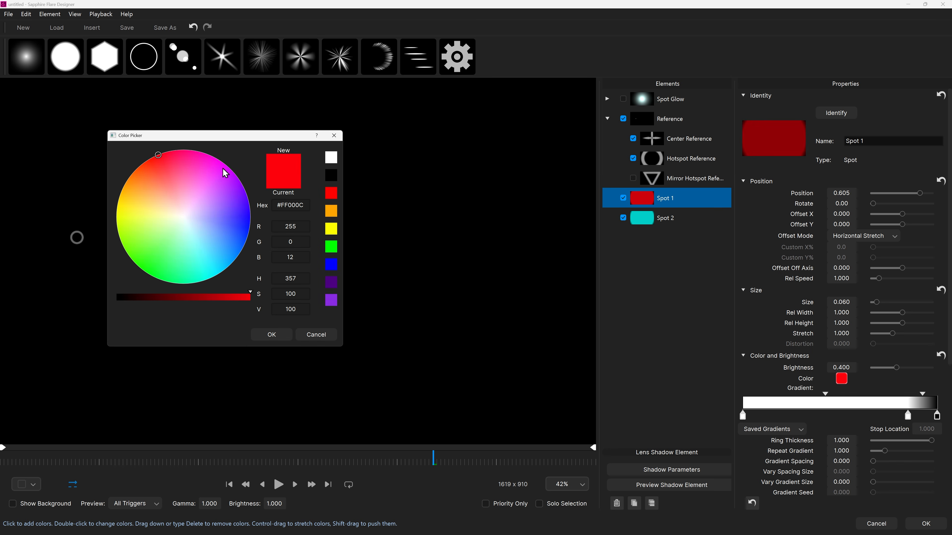
pyautogui.moveTo(225, 173); pyautogui.dragTo(235, 164)
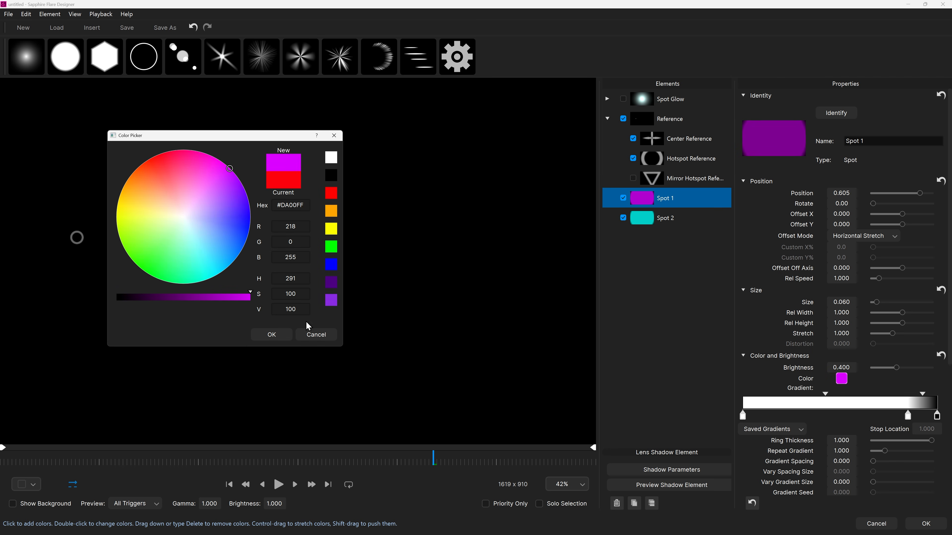
pyautogui.click(277, 336)
# - Recolor Spot 2 green and move the hotspot across the frame to compare the colored edges
pyautogui.click(641, 217)
pyautogui.click(841, 378)
pyautogui.moveTo(203, 246); pyautogui.dragTo(125, 304)
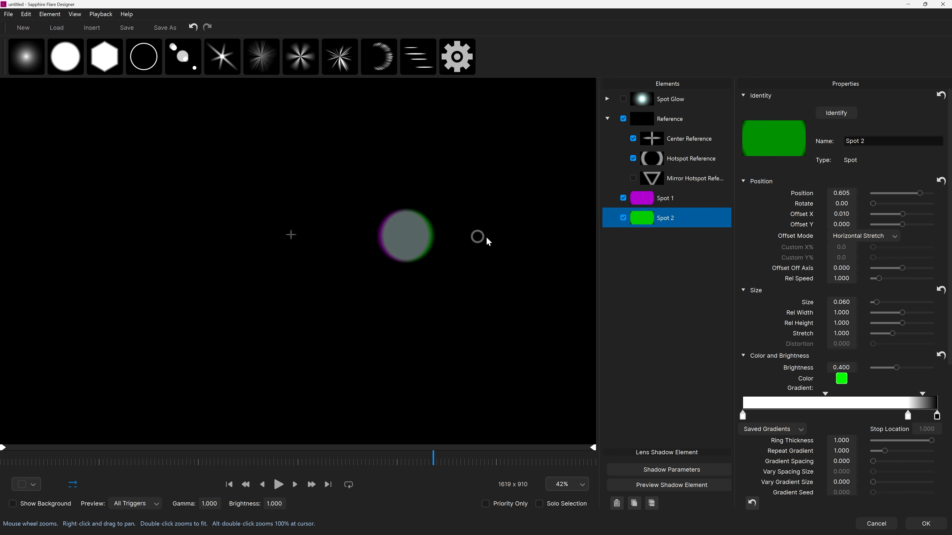
pyautogui.moveTo(486, 237); pyautogui.dragTo(676, 242)
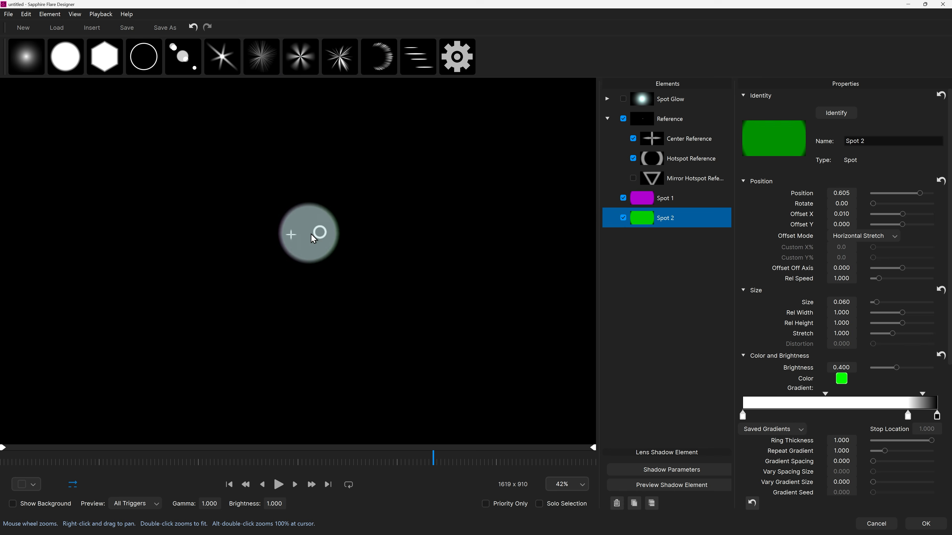
pyautogui.moveTo(314, 234); pyautogui.dragTo(105, 438)
# - Set Spot 1's Offset Mode to Vertical Stretch and move the hotspot just below and left of the center reference
pyautogui.click(665, 198)
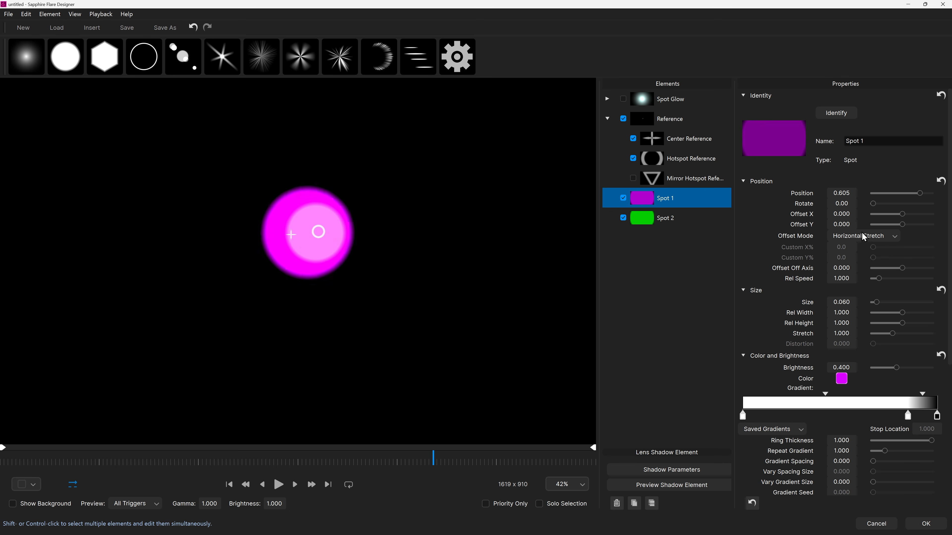
pyautogui.click(863, 236)
pyautogui.click(871, 276)
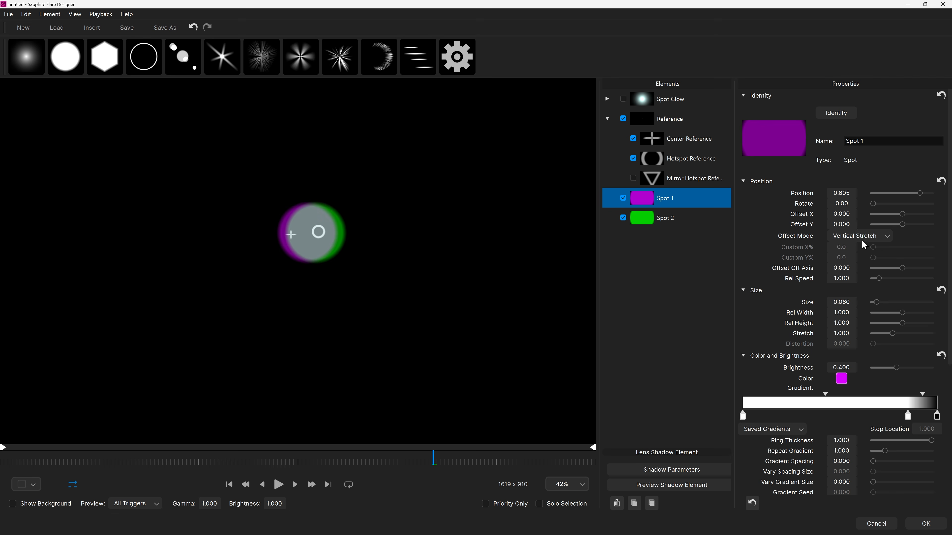
pyautogui.moveTo(318, 232); pyautogui.dragTo(269, 271)
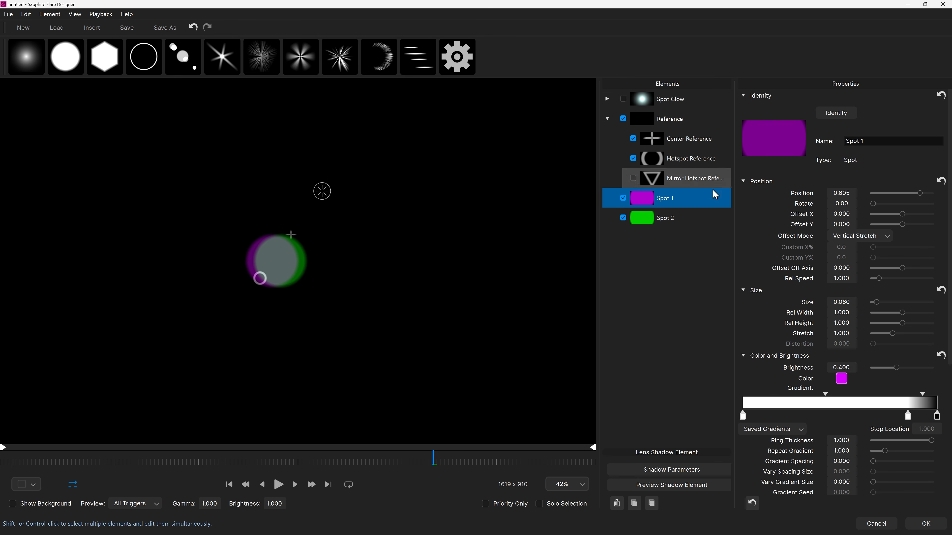
# - Set Spot 2 to Vertical Stretch offset mode with Offset X 0 and Offset Y 0.160
pyautogui.click(669, 219)
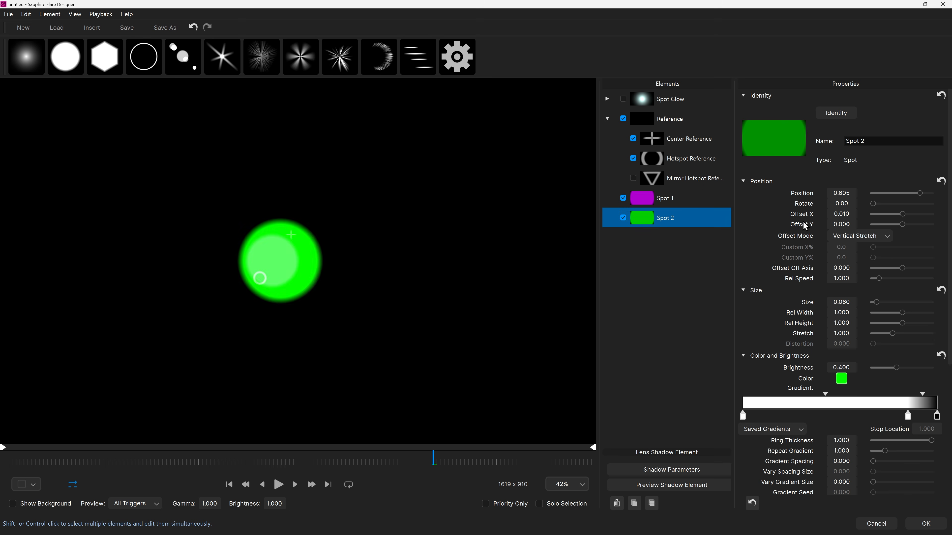
pyautogui.write('0')
pyautogui.press('Return')
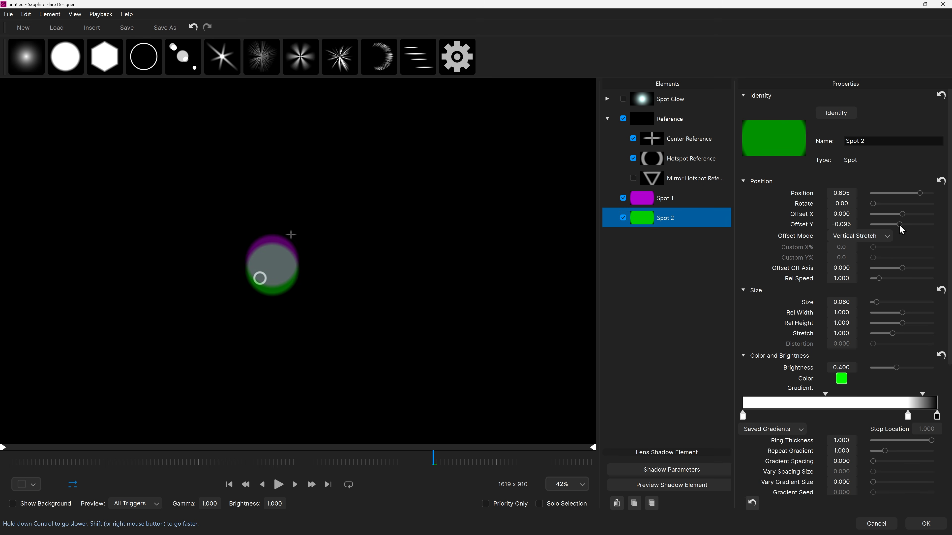
pyautogui.moveTo(900, 224); pyautogui.dragTo(906, 226)
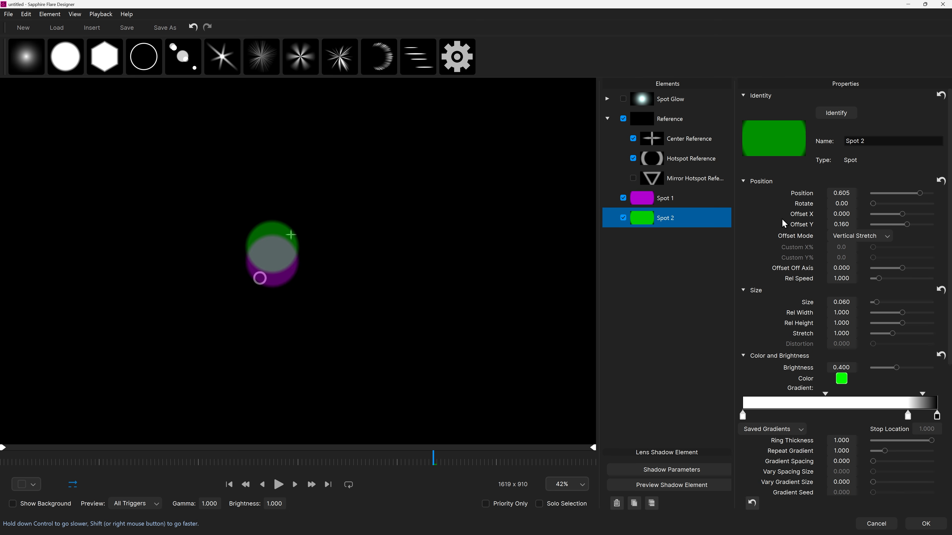
# - Move the hotspot up and down through the frame to test the vertical stretch of both spots
pyautogui.moveTo(285, 268); pyautogui.dragTo(295, 37)
pyautogui.moveTo(371, 2); pyautogui.dragTo(379, 518)
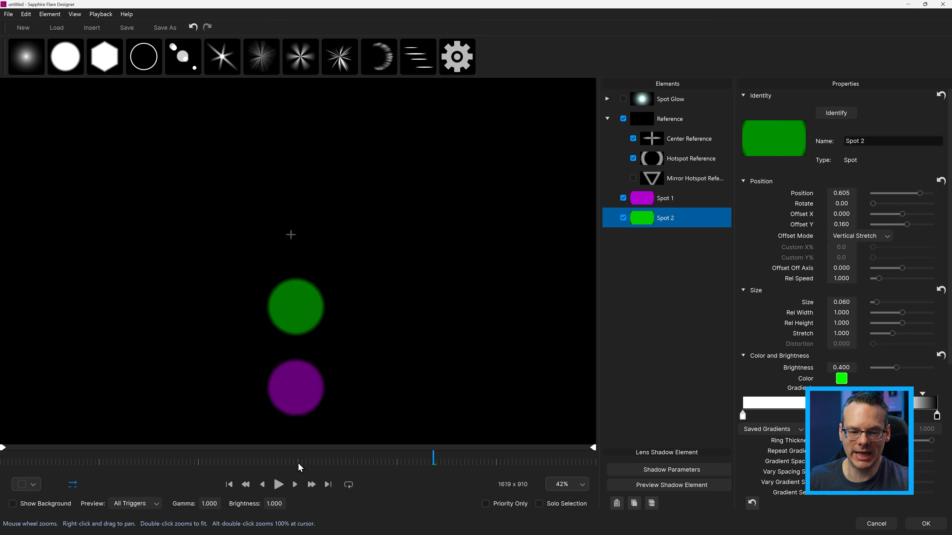
pyautogui.moveTo(299, 467); pyautogui.dragTo(291, 232)
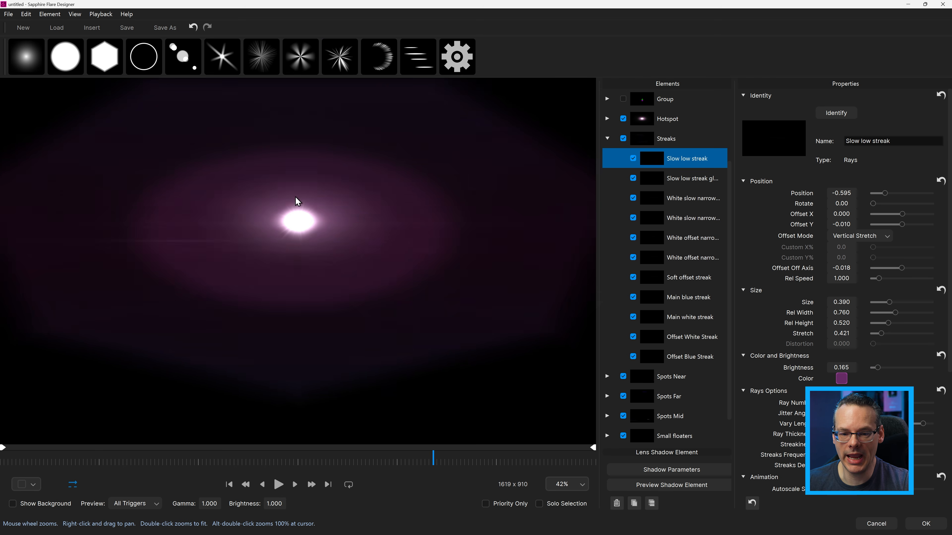
# - Move the hotspot around the finished purple flare and examine the Streaks group's elements and their offset settings
pyautogui.moveTo(297, 204); pyautogui.dragTo(262, 216)
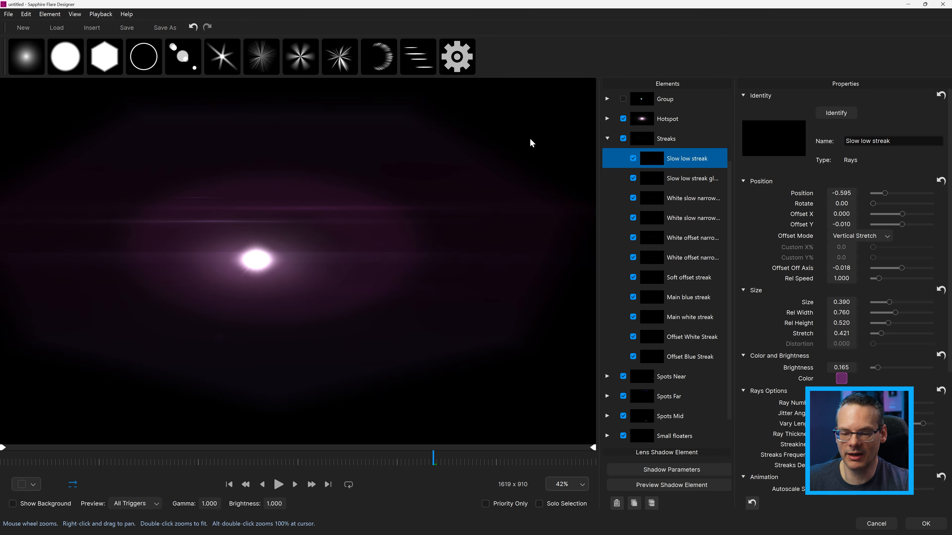
pyautogui.click(654, 139)
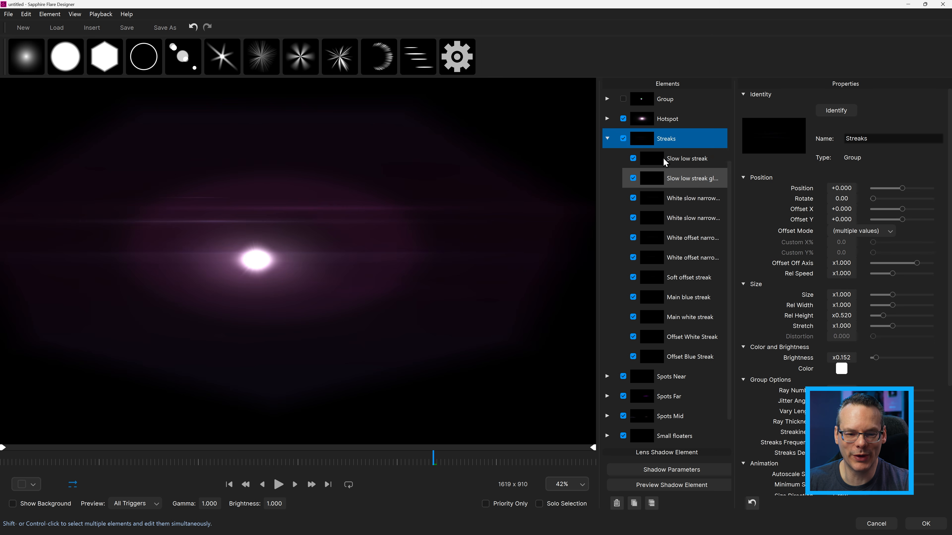
pyautogui.click(654, 159)
pyautogui.moveTo(287, 304); pyautogui.dragTo(312, 351)
pyautogui.click(641, 185)
pyautogui.click(670, 297)
pyautogui.click(670, 317)
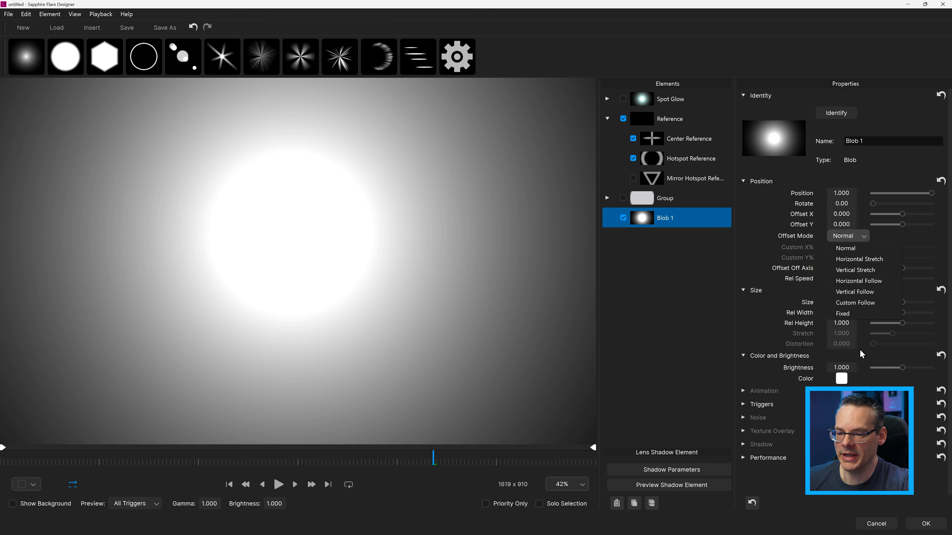
# - Set Blob 1's Offset Mode to Fixed and its Offset X to -0.560
pyautogui.click(858, 315)
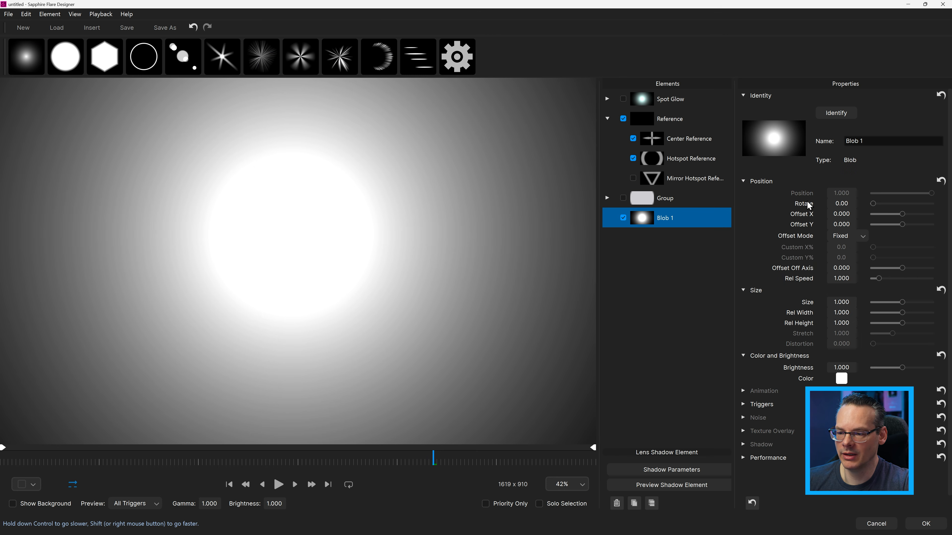
pyautogui.moveTo(829, 212); pyautogui.dragTo(846, 260)
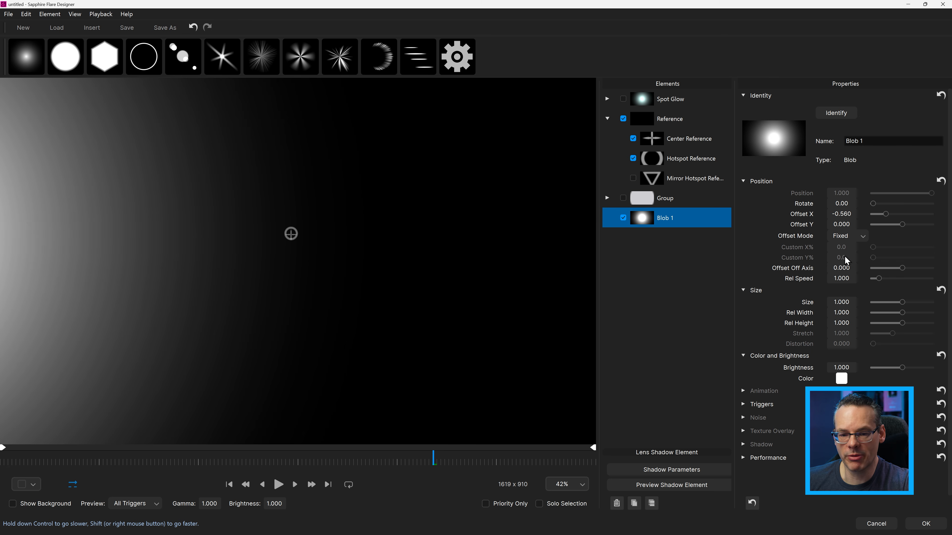
# - Shift Blob 1 towards the frame's upper-left corner with Offset Y and move the hotspot to test its fixed placement
pyautogui.moveTo(834, 227); pyautogui.dragTo(864, 218)
pyautogui.moveTo(321, 233); pyautogui.dragTo(281, 246)
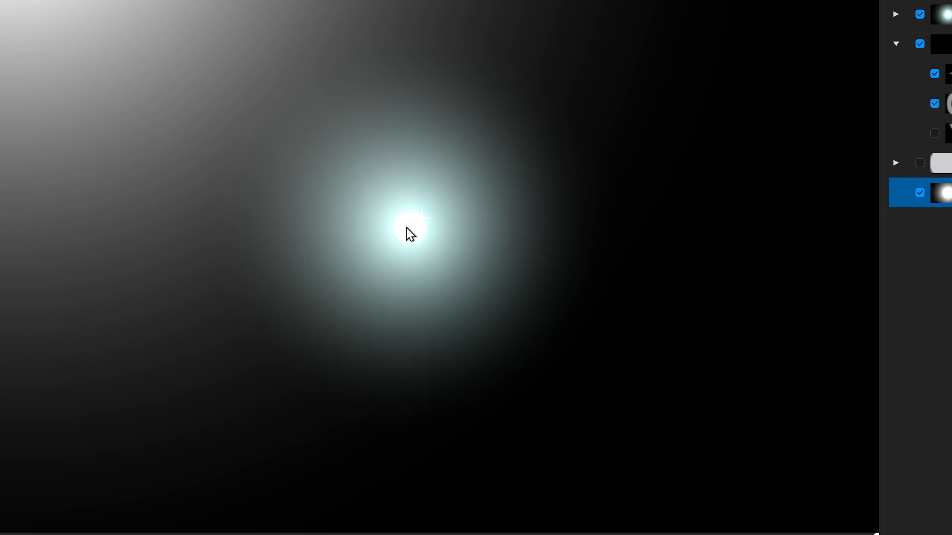
pyautogui.moveTo(406, 228); pyautogui.dragTo(451, 274)
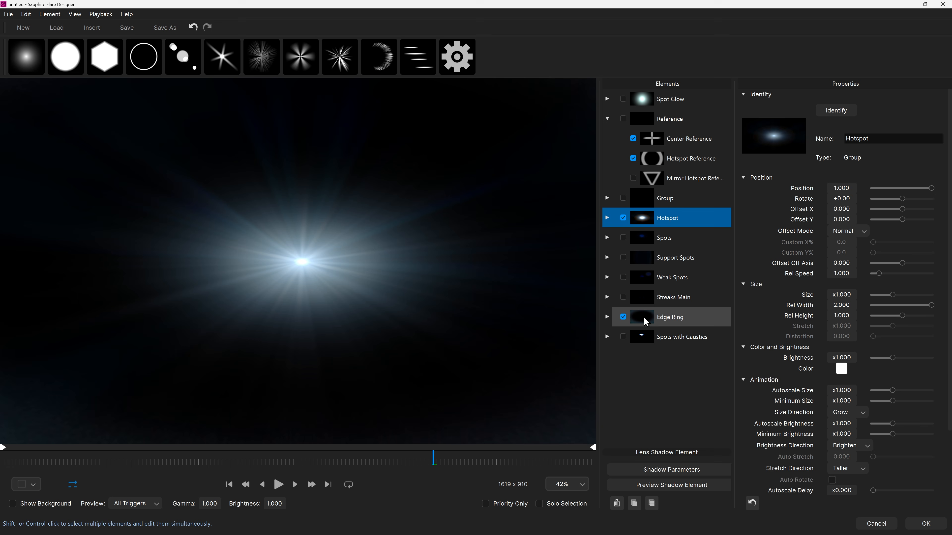
# - Expand the Edge Ring group and isolate its Blue edge 1 element in the preview with Solo Selection
pyautogui.click(646, 322)
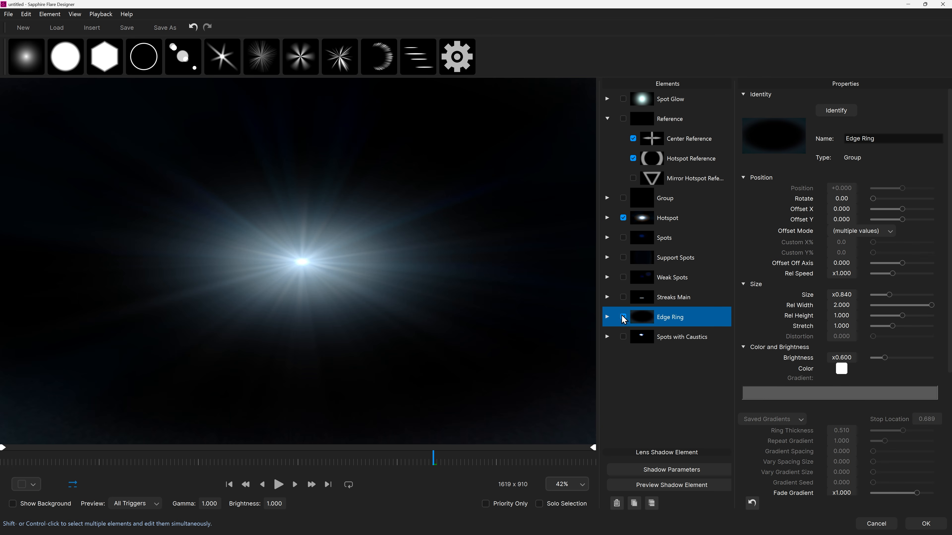
pyautogui.click(607, 318)
pyautogui.click(657, 380)
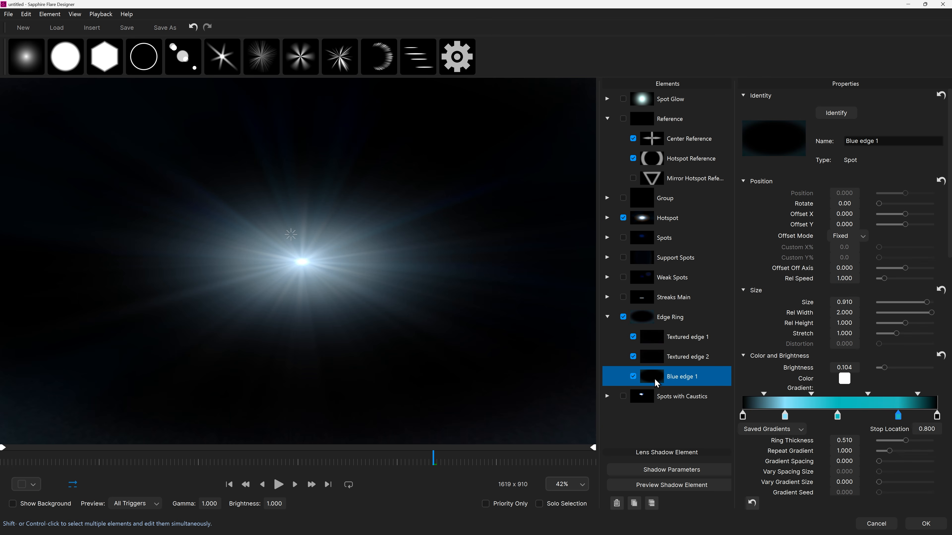
pyautogui.click(539, 504)
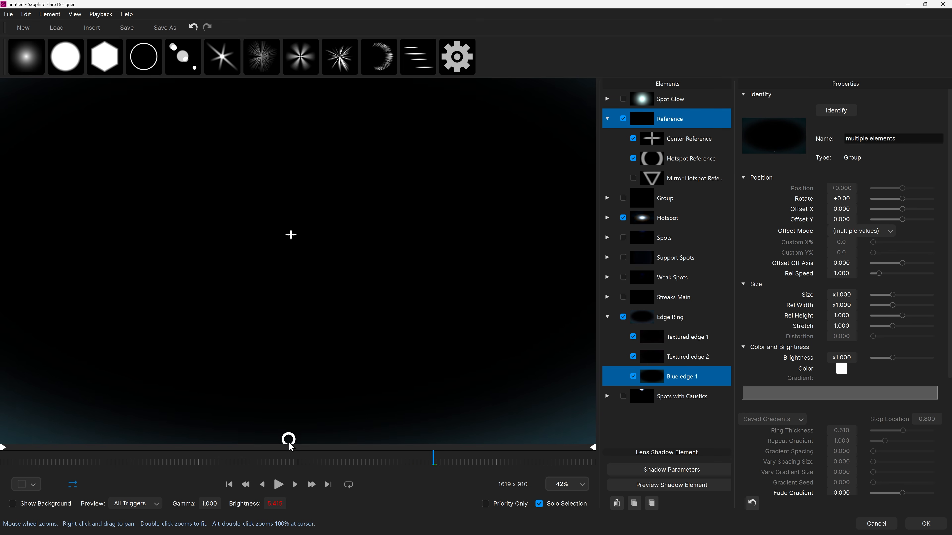
# - Move the hotspot between the frame edges and the centre to examine Blue edge 1, and turn Solo Selection off
pyautogui.moveTo(289, 461); pyautogui.dragTo(285, 282)
pyautogui.moveTo(283, 317); pyautogui.dragTo(279, 427)
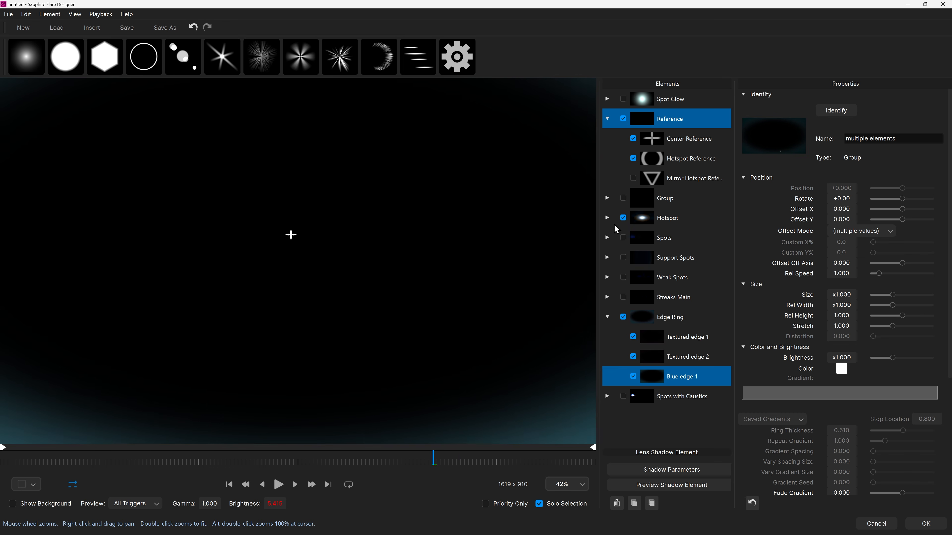
pyautogui.moveTo(616, 229); pyautogui.dragTo(388, 124)
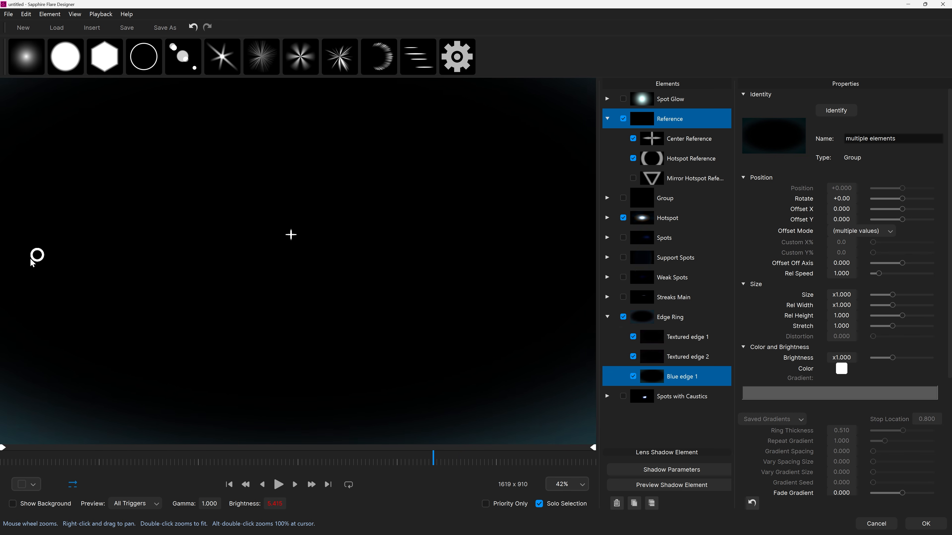
pyautogui.moveTo(62, 263); pyautogui.dragTo(451, 259)
pyautogui.moveTo(181, 254); pyautogui.dragTo(65, 262)
pyautogui.moveTo(65, 264); pyautogui.dragTo(283, 228)
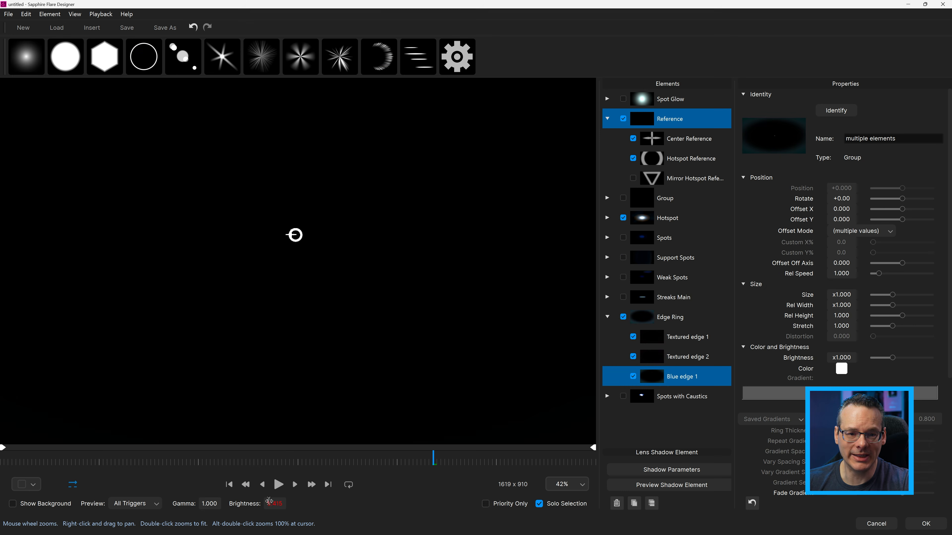
pyautogui.click(539, 504)
pyautogui.moveTo(296, 233)
pyautogui.mouseDown()
pyautogui.moveTo(295, 419)
pyautogui.moveTo(337, 444)
pyautogui.moveTo(518, 362)
pyautogui.moveTo(577, 195)
pyautogui.moveTo(544, 130)
pyautogui.moveTo(307, 120)
pyautogui.moveTo(59, 200)
pyautogui.moveTo(486, 268)
pyautogui.moveTo(544, 226)
pyautogui.mouseUp()
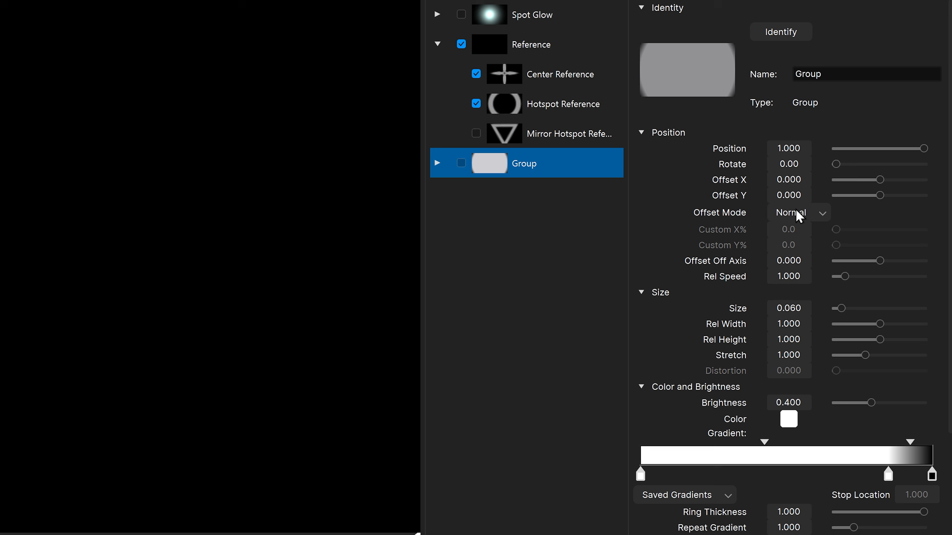
# - Set Spot 1's Offset Mode to Horizontal Follow and lower its Position to 0.415
pyautogui.click(798, 212)
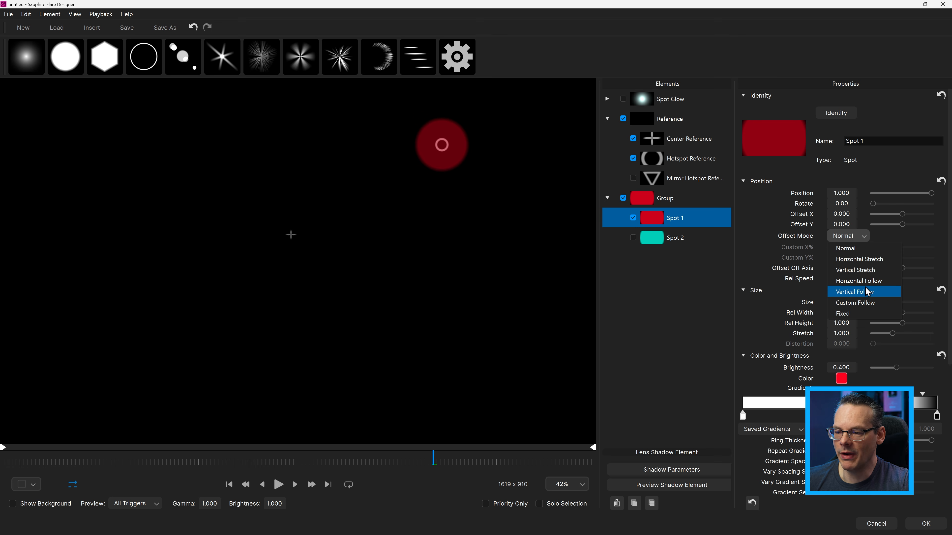
pyautogui.click(868, 283)
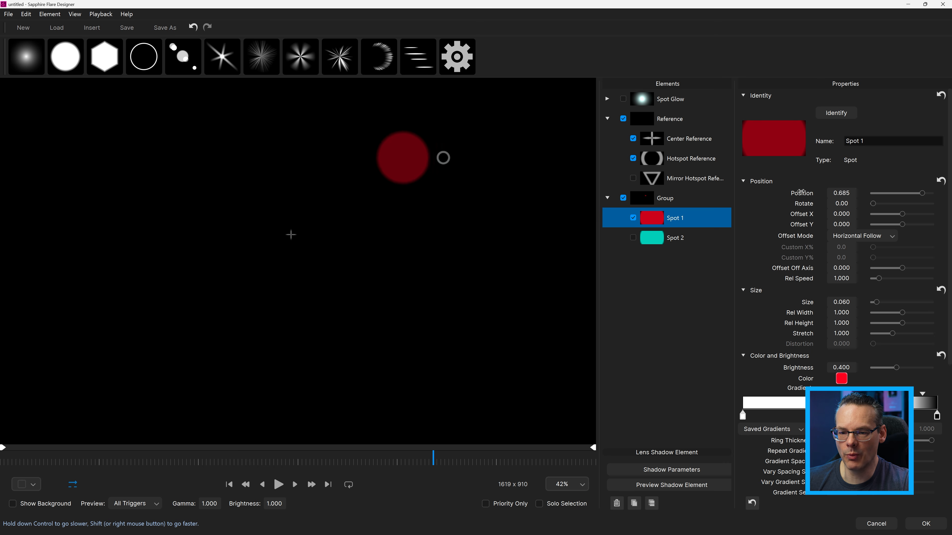
pyautogui.moveTo(801, 191); pyautogui.dragTo(780, 188)
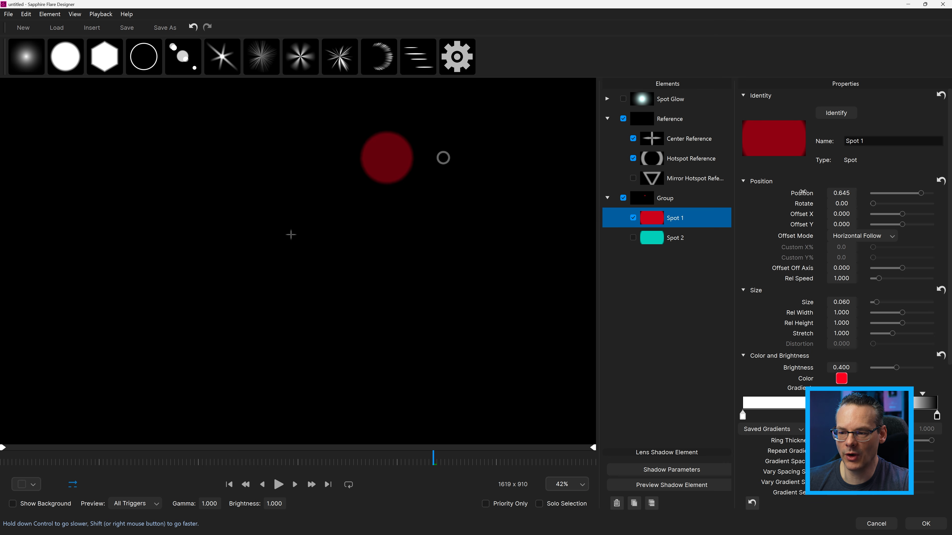
# - Move the hotspot sideways and vertically through the frame to test how Spot 1 follows it
pyautogui.moveTo(442, 169); pyautogui.dragTo(450, 144)
pyautogui.moveTo(178, 137); pyautogui.dragTo(301, 147)
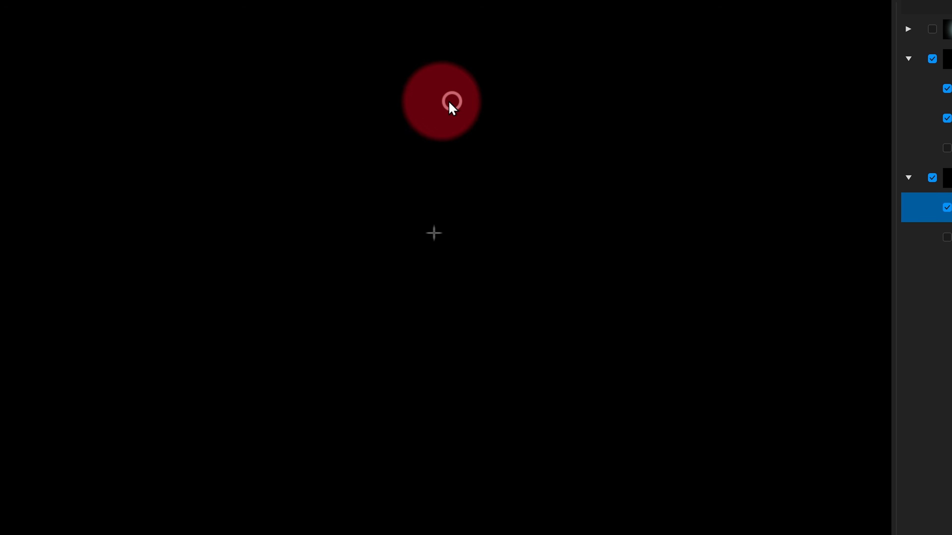
pyautogui.moveTo(431, 96); pyautogui.dragTo(442, 478)
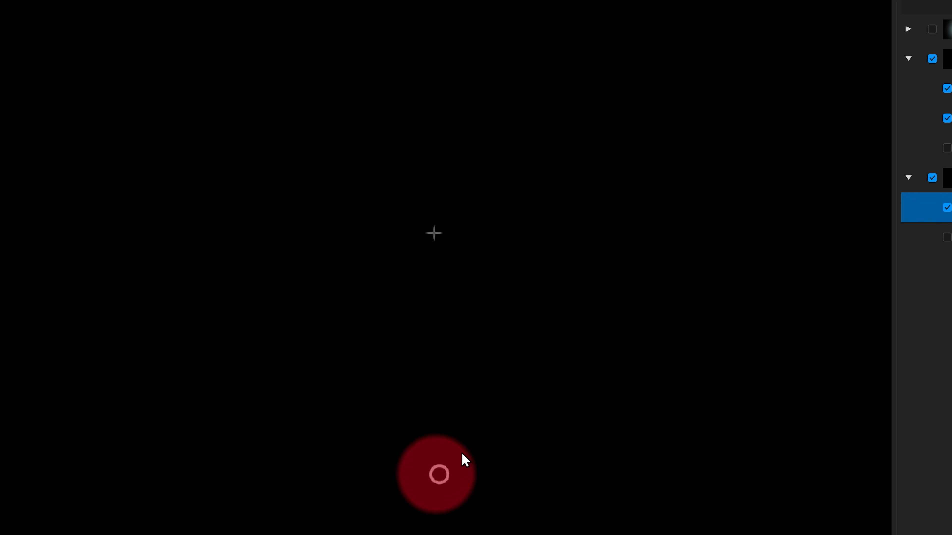
pyautogui.moveTo(443, 477); pyautogui.dragTo(116, 152)
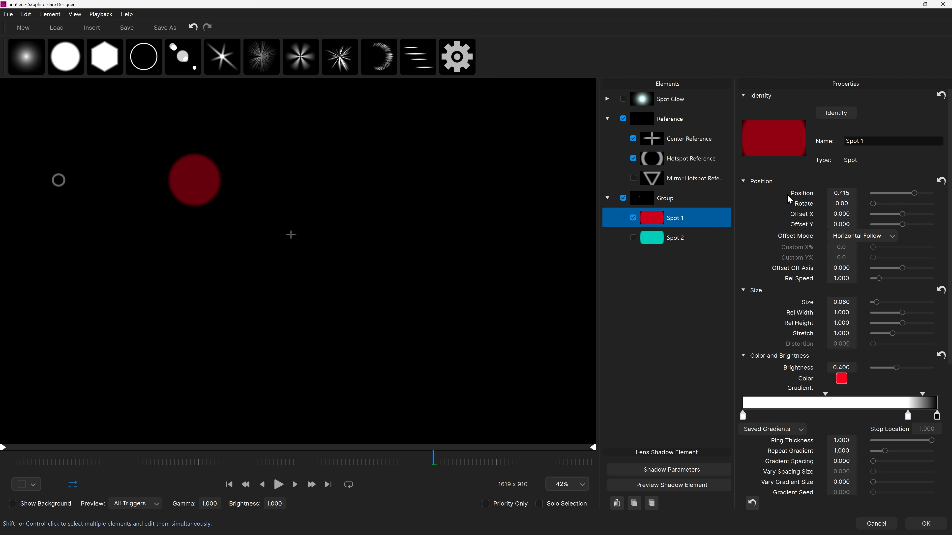
# - Enable Spot 2 with Horizontal Follow offset mode and Position 2.390, and move the hotspot to compare both spots
pyautogui.click(632, 237)
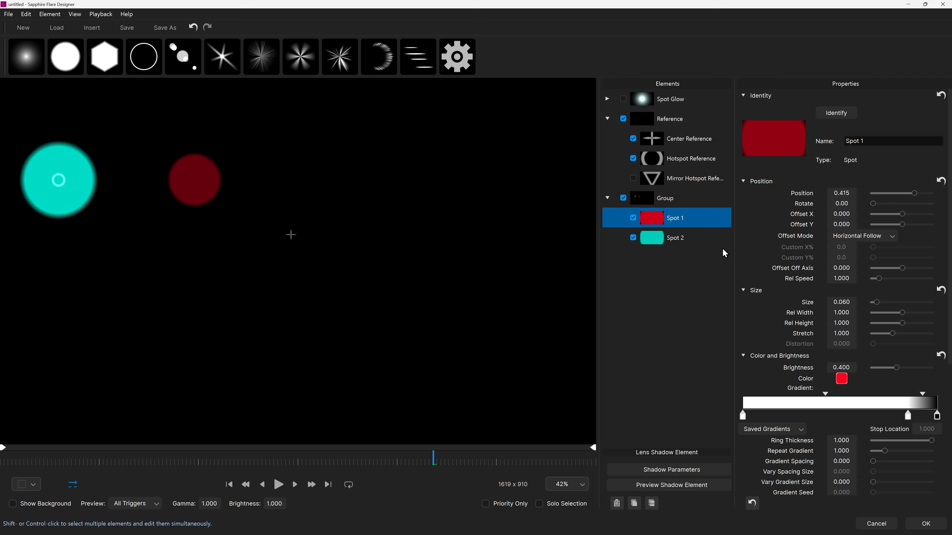
pyautogui.click(672, 238)
pyautogui.click(853, 237)
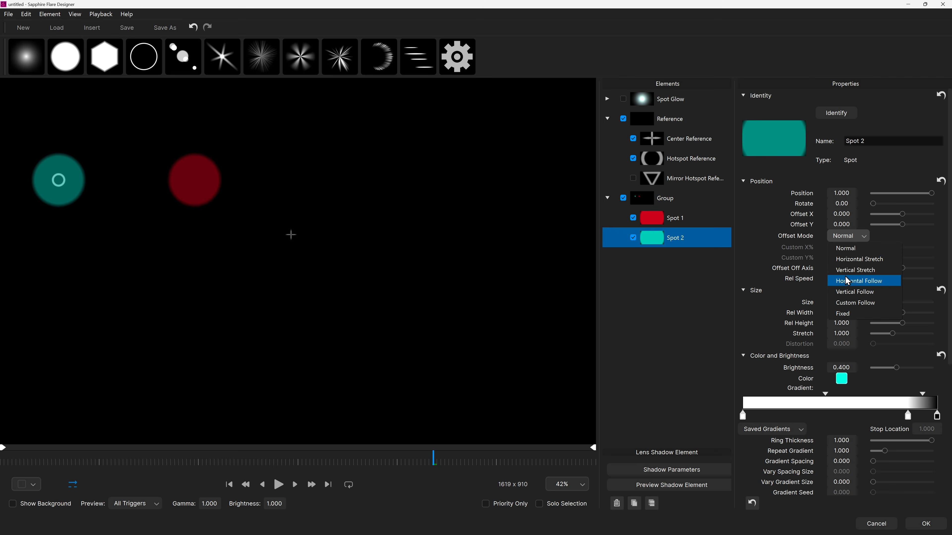
pyautogui.click(861, 264)
pyautogui.click(861, 236)
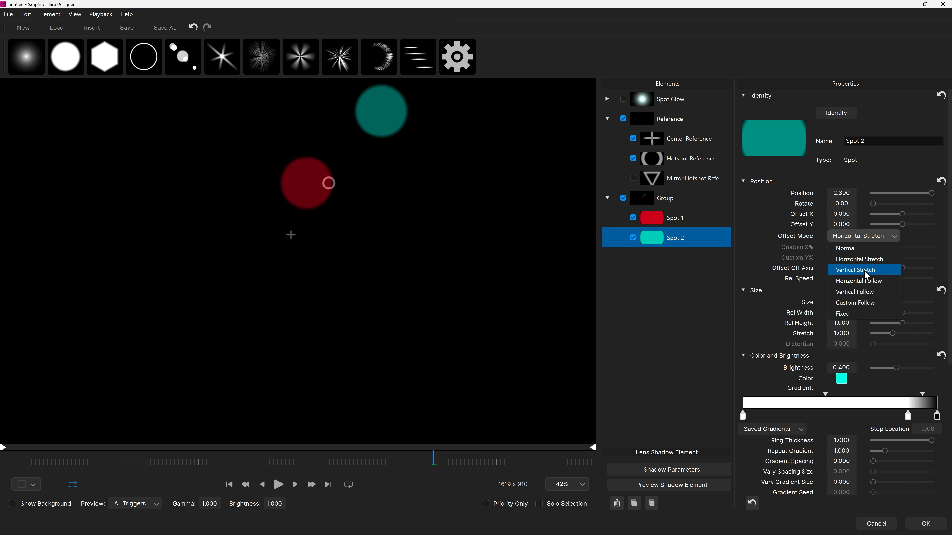
pyautogui.click(866, 279)
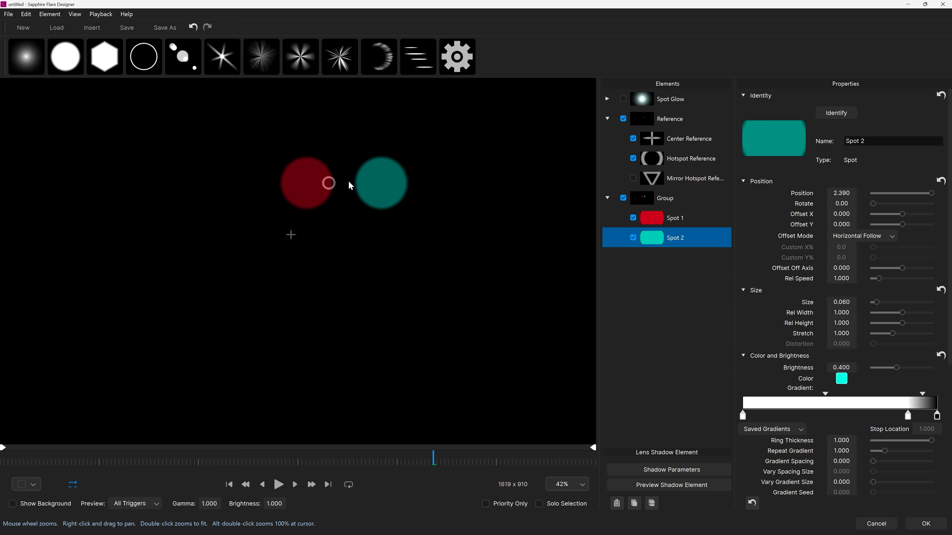
pyautogui.moveTo(321, 185)
pyautogui.mouseDown()
pyautogui.moveTo(108, 189)
pyautogui.moveTo(339, 185)
pyautogui.moveTo(325, 183)
pyautogui.mouseUp()
pyautogui.moveTo(288, 357); pyautogui.dragTo(322, 164)
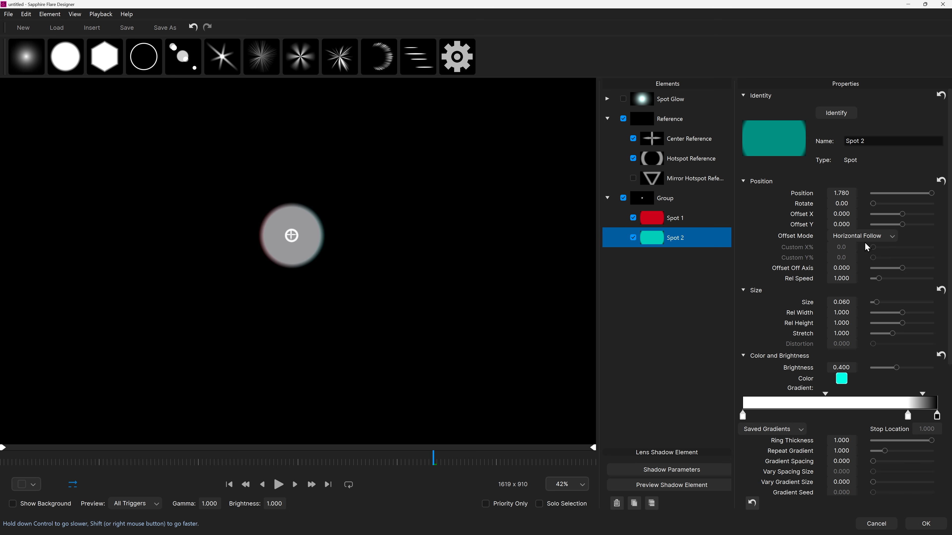
# - Set the Offset Mode of Spot 2 and Spot 1 to Vertical Follow
pyautogui.click(871, 285)
pyautogui.click(664, 225)
pyautogui.click(871, 236)
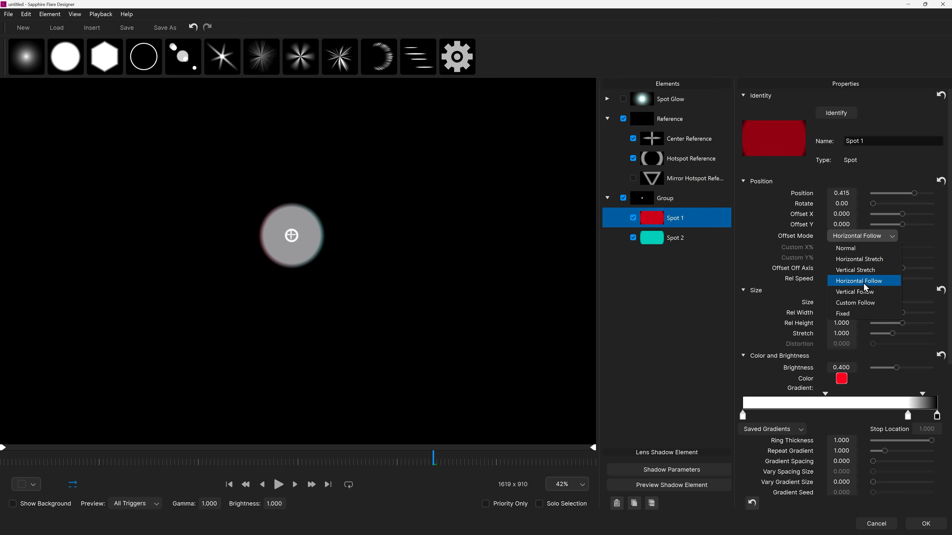
pyautogui.click(864, 292)
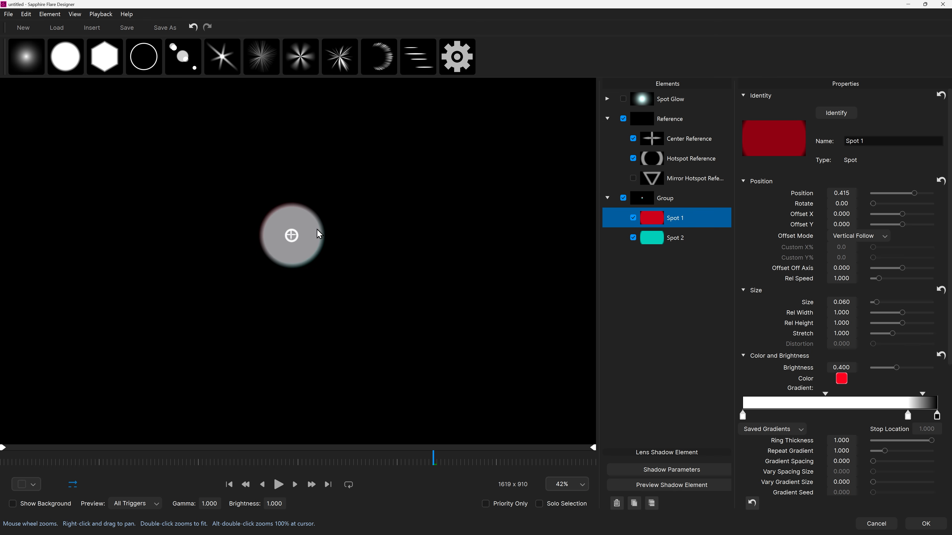
# - Move the hotspot to compare the two Vertical Follow spots and to examine the streaks of the finished purple flare
pyautogui.click(296, 241)
pyautogui.moveTo(293, 229)
pyautogui.mouseDown()
pyautogui.moveTo(282, 198)
pyautogui.moveTo(285, 396)
pyautogui.moveTo(285, 260)
pyautogui.moveTo(499, 214)
pyautogui.moveTo(137, 221)
pyautogui.moveTo(256, 253)
pyautogui.moveTo(285, 282)
pyautogui.moveTo(287, 339)
pyautogui.moveTo(287, 230)
pyautogui.mouseUp()
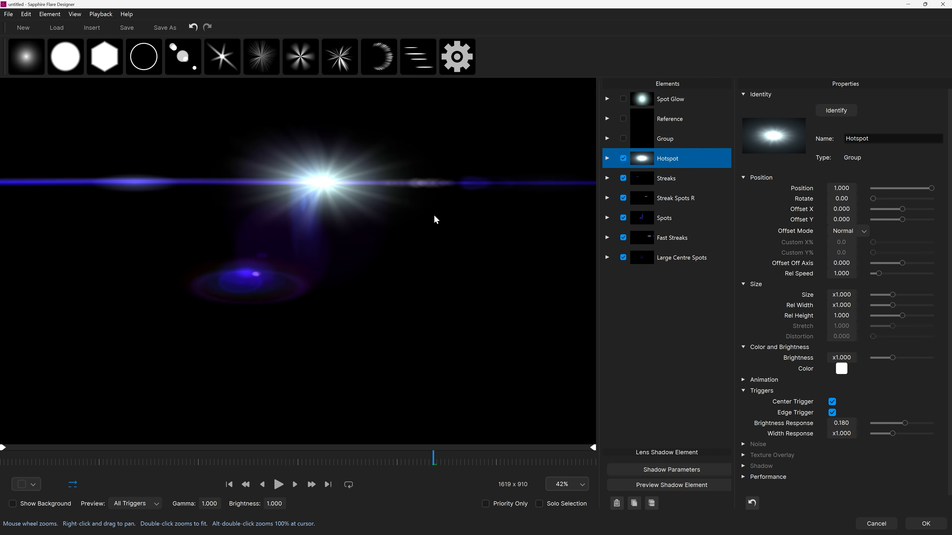
pyautogui.moveTo(436, 217); pyautogui.dragTo(90, 244)
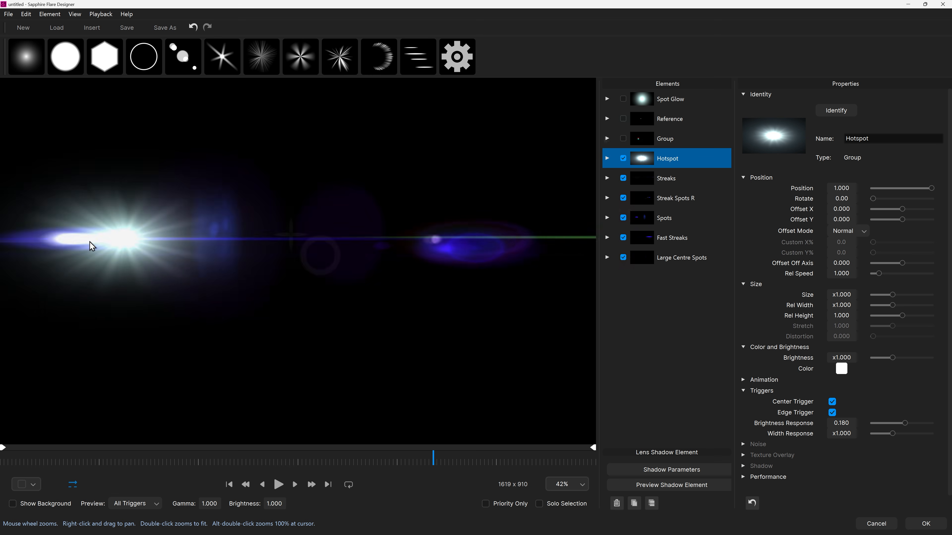
pyautogui.moveTo(318, 256)
pyautogui.mouseDown()
pyautogui.moveTo(231, 254)
pyautogui.moveTo(417, 230)
pyautogui.moveTo(549, 241)
pyautogui.moveTo(645, 280)
pyautogui.moveTo(703, 341)
pyautogui.moveTo(195, 304)
pyautogui.moveTo(562, 298)
pyautogui.moveTo(412, 264)
pyautogui.moveTo(363, 155)
pyautogui.moveTo(136, 197)
pyautogui.moveTo(104, 311)
pyautogui.mouseUp()
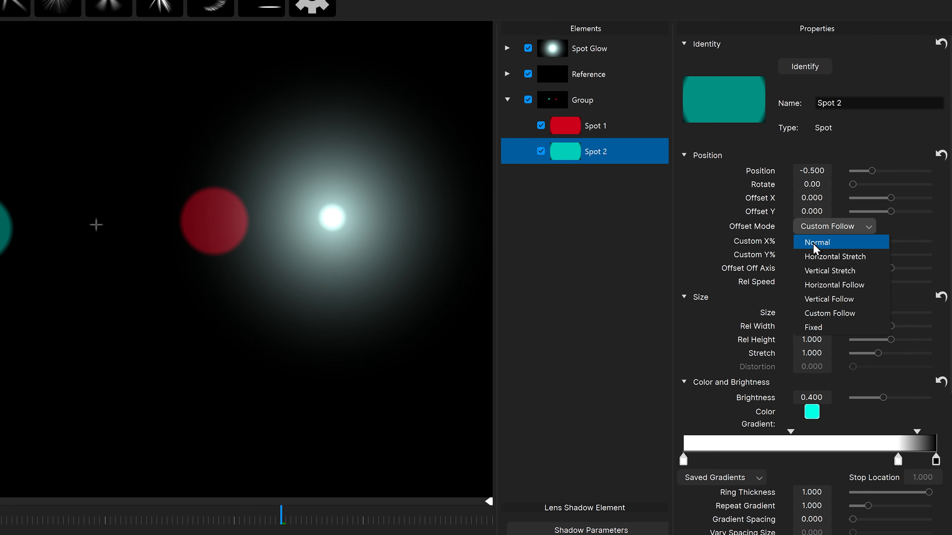
# - Set Spot 2 to Custom Follow with Custom X% 100 and move the hotspot to test its horizontal tracking
pyautogui.click(796, 213)
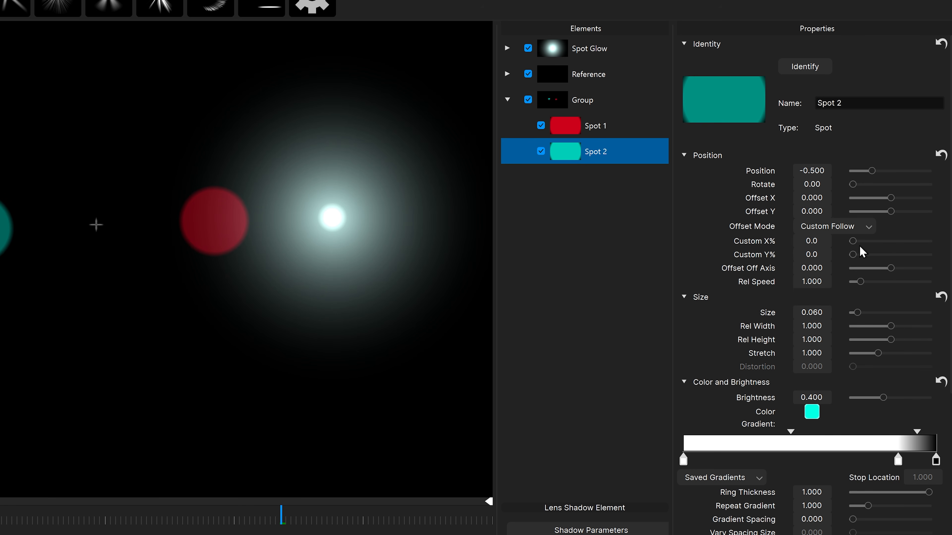
pyautogui.moveTo(853, 243); pyautogui.dragTo(950, 255)
pyautogui.moveTo(331, 215); pyautogui.dragTo(473, 236)
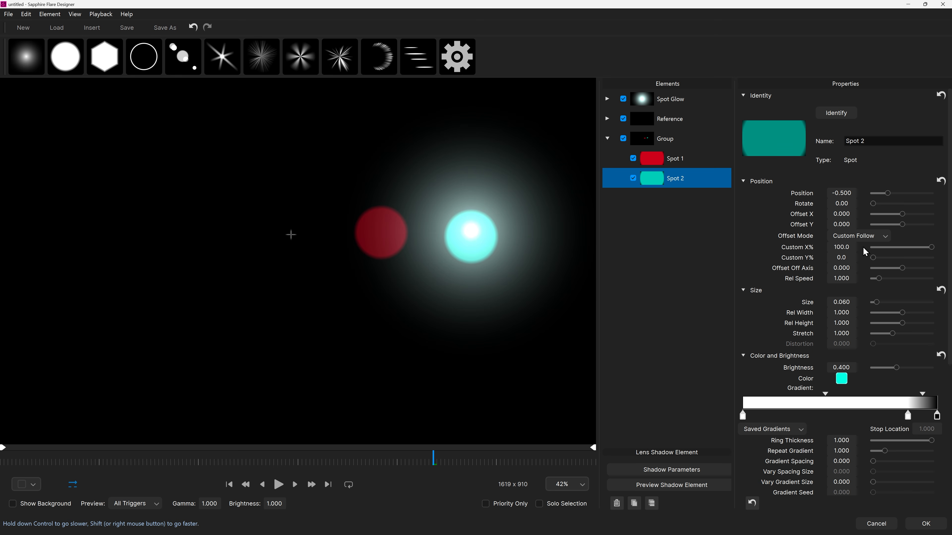
# - Lower Spot 2's Custom X% to 17.5, set its Position to 0.5, and move the hotspot to check it
pyautogui.moveTo(922, 248); pyautogui.dragTo(879, 249)
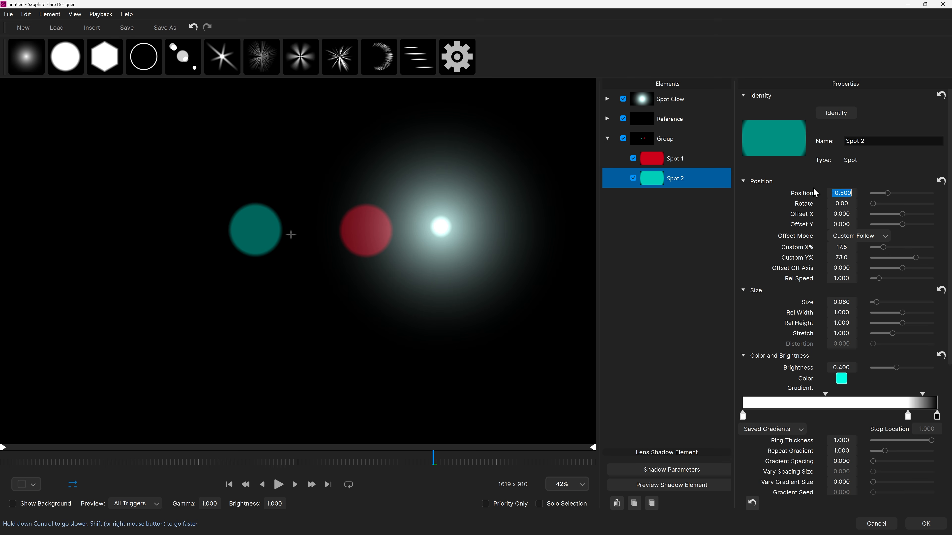
pyautogui.write('0.5')
pyautogui.press('Return')
pyautogui.moveTo(442, 226); pyautogui.dragTo(459, 254)
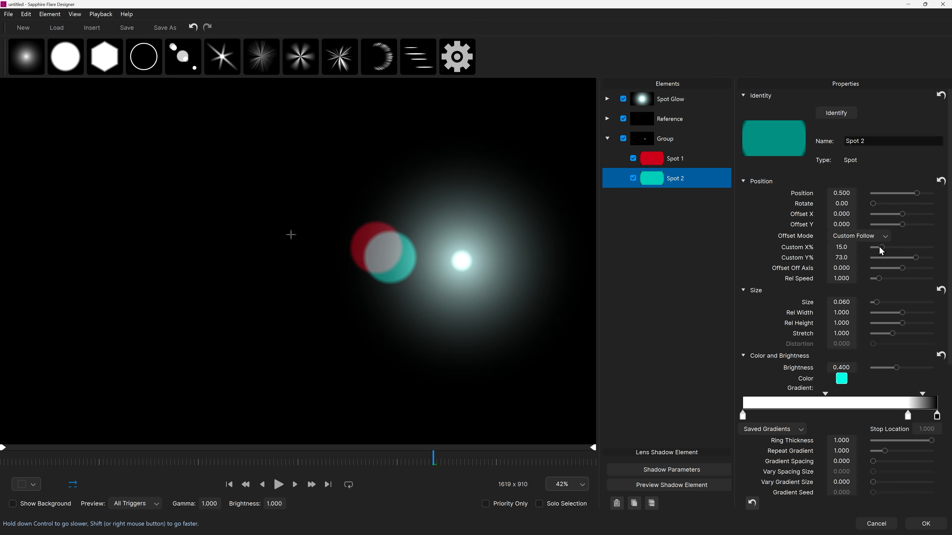
# - Vary Spot 2's Custom X% and move the hotspot across the frame to compare its following with Spot 1
pyautogui.moveTo(388, 274); pyautogui.dragTo(496, 221)
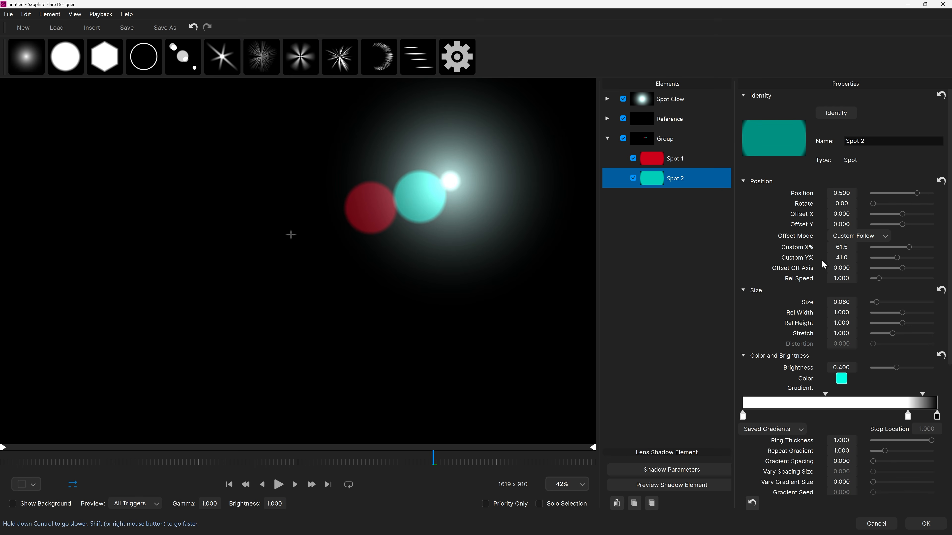
pyautogui.moveTo(424, 209); pyautogui.dragTo(656, 428)
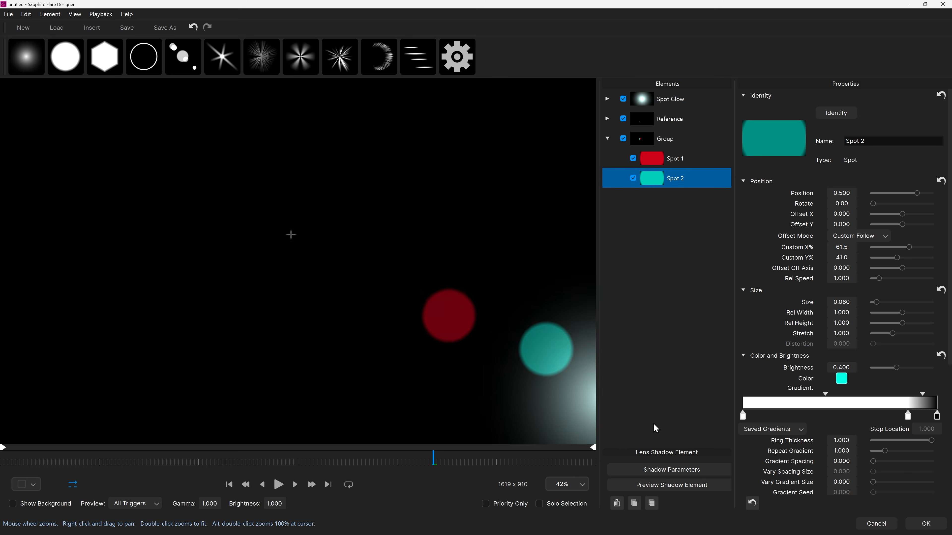
pyautogui.moveTo(374, 328); pyautogui.dragTo(120, 349)
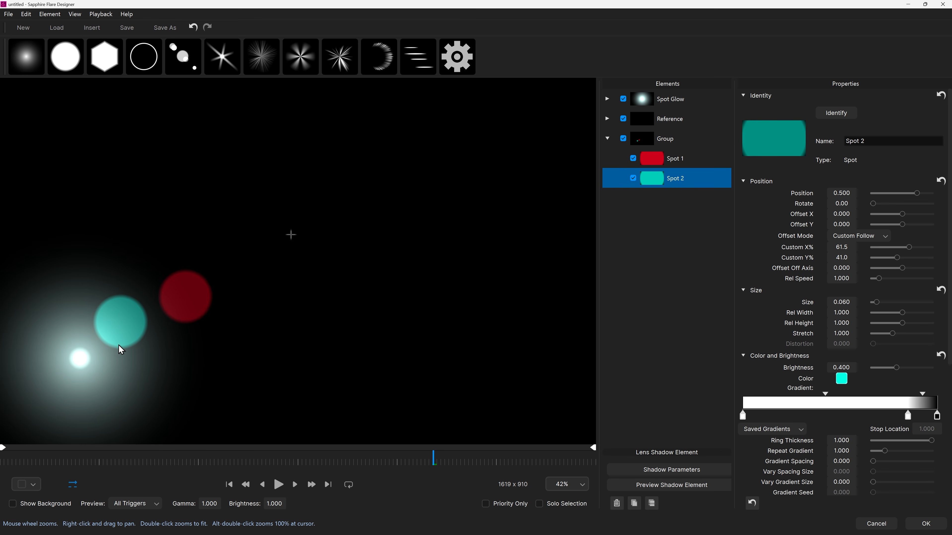
pyautogui.moveTo(892, 247); pyautogui.dragTo(877, 247)
pyautogui.moveTo(240, 350); pyautogui.dragTo(579, 348)
pyautogui.moveTo(584, 180); pyautogui.dragTo(82, 222)
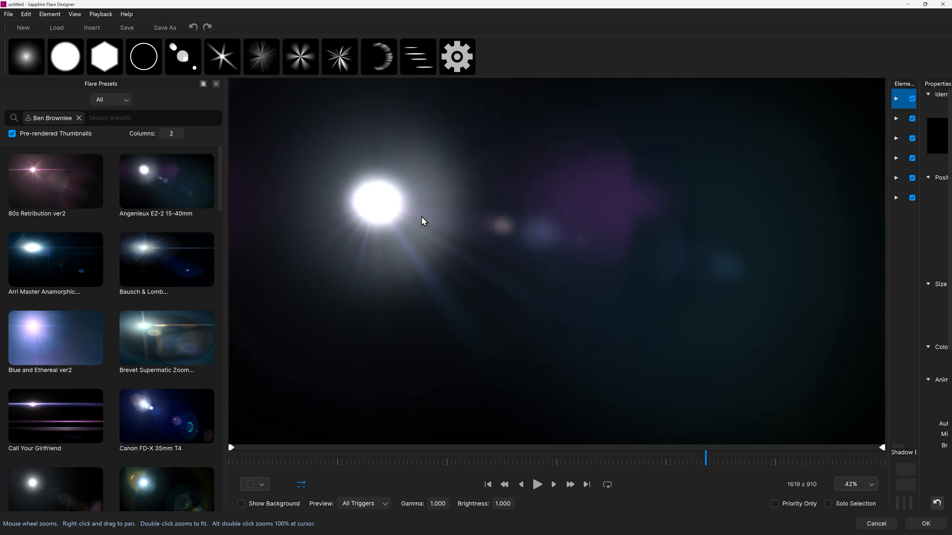
# - Move the hotspot through the loaded lens flare presets to examine how their elements react
pyautogui.moveTo(420, 219); pyautogui.dragTo(880, 242)
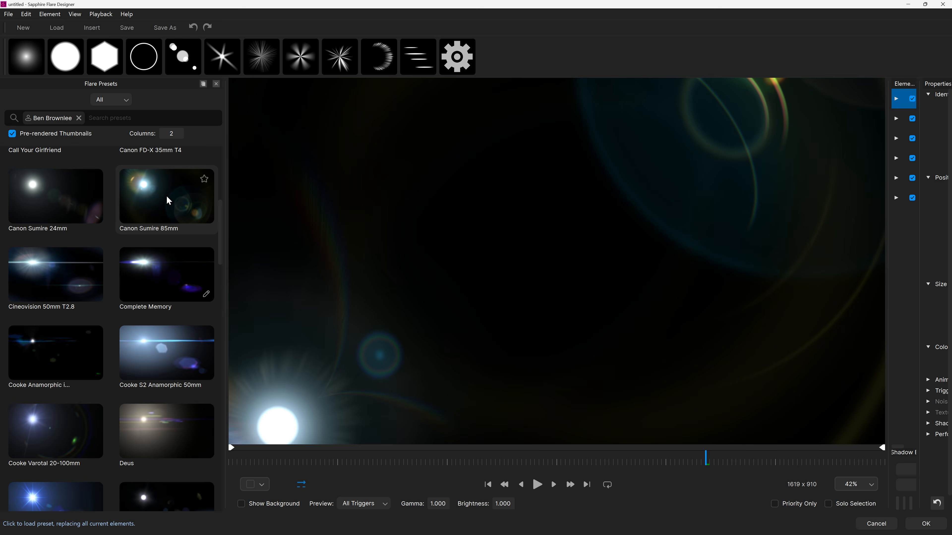
pyautogui.moveTo(279, 296); pyautogui.dragTo(568, 302)
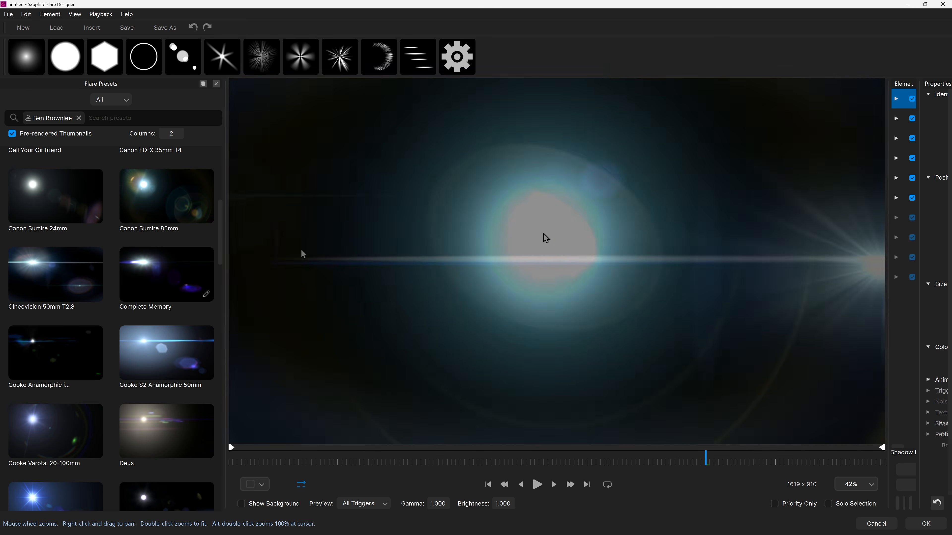
# - Reposition the hotspot around the frame in further finished flare presets to compare how their streaks, rings and ghosts move relative to it
pyautogui.moveTo(544, 238); pyautogui.dragTo(500, 470)
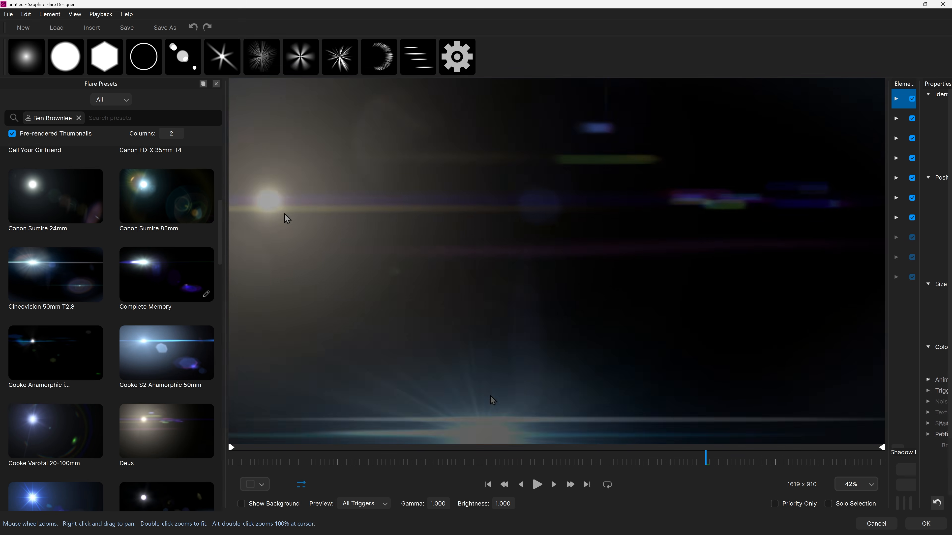
pyautogui.moveTo(285, 215); pyautogui.dragTo(716, 361)
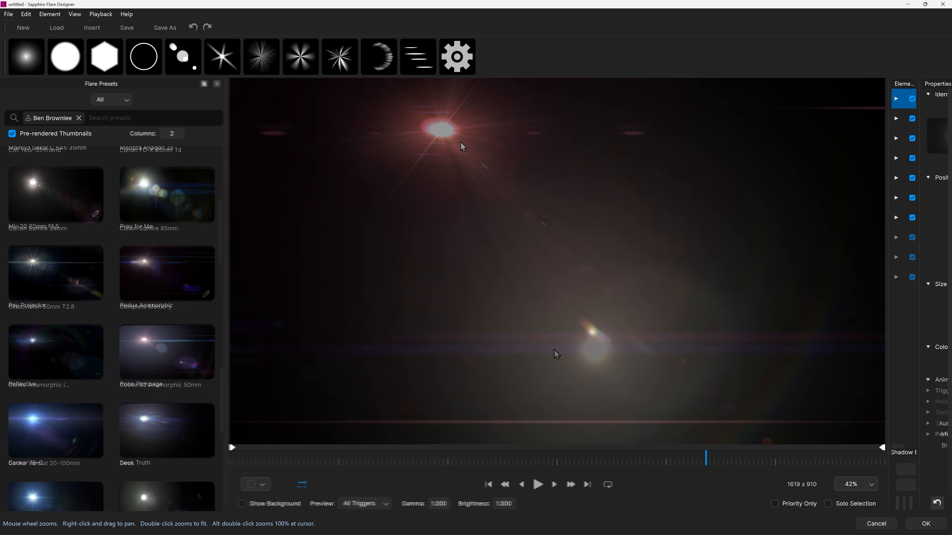
pyautogui.moveTo(460, 141); pyautogui.dragTo(506, 190)
pyautogui.moveTo(541, 256); pyautogui.dragTo(251, 433)
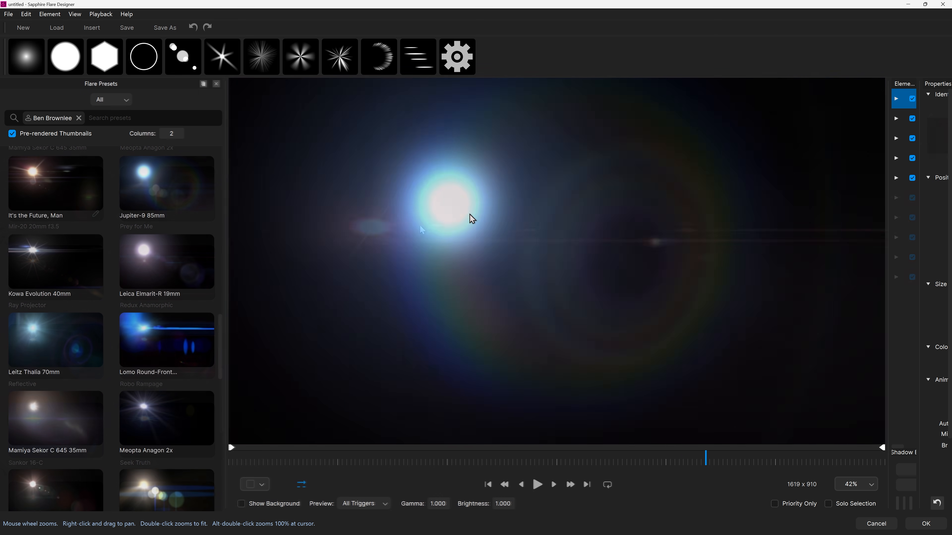
pyautogui.moveTo(469, 217); pyautogui.dragTo(500, 111)
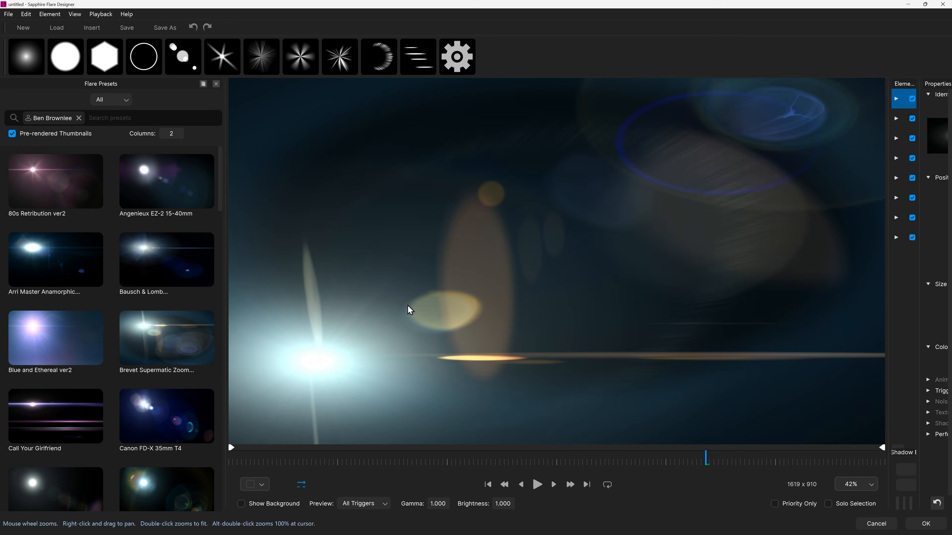
pyautogui.moveTo(408, 310)
pyautogui.mouseDown()
pyautogui.moveTo(587, 258)
pyautogui.moveTo(943, 287)
pyautogui.moveTo(945, 296)
pyautogui.moveTo(595, 495)
pyautogui.mouseUp()
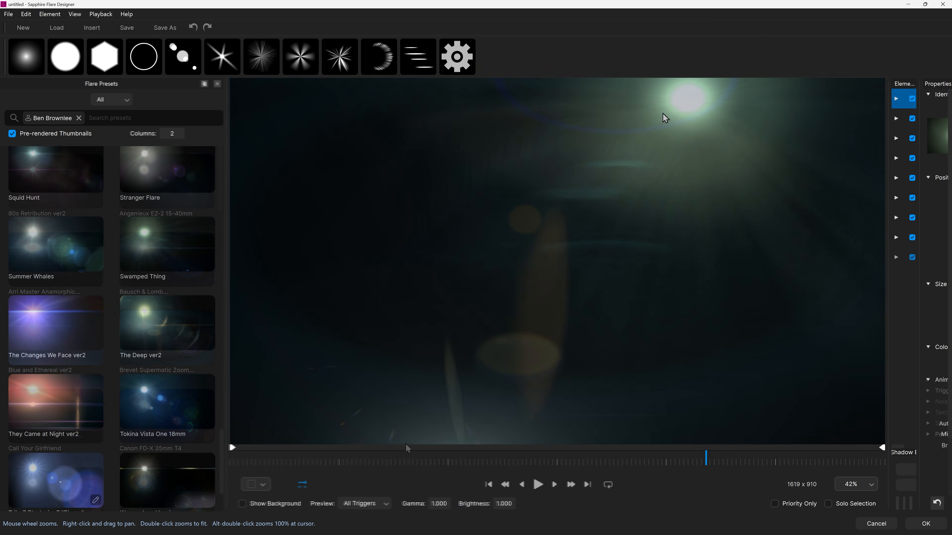
pyautogui.moveTo(665, 117)
pyautogui.mouseDown()
pyautogui.moveTo(537, 204)
pyautogui.moveTo(421, 255)
pyautogui.moveTo(389, 283)
pyautogui.moveTo(410, 312)
pyautogui.moveTo(486, 289)
pyautogui.moveTo(607, 223)
pyautogui.mouseUp()
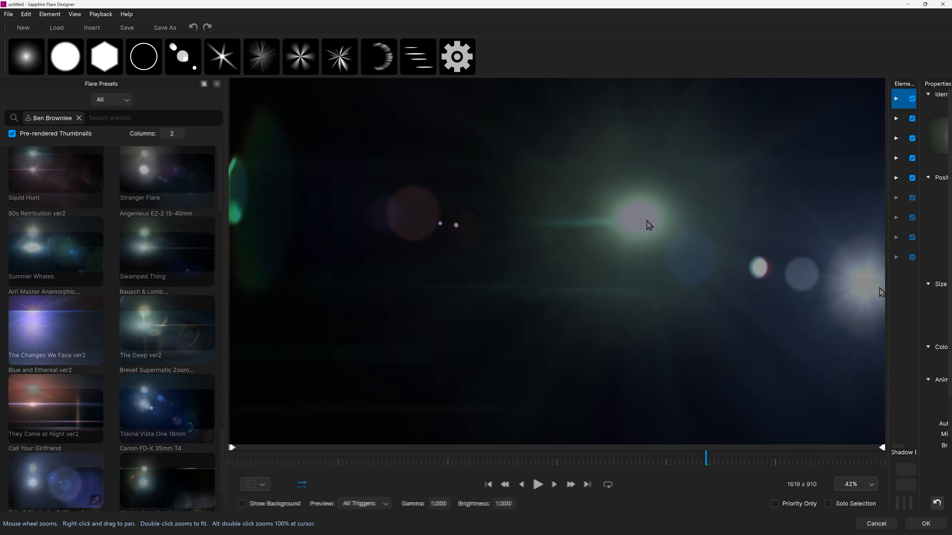
pyautogui.moveTo(648, 223); pyautogui.dragTo(508, 358)
pyautogui.moveTo(386, 321); pyautogui.dragTo(410, 138)
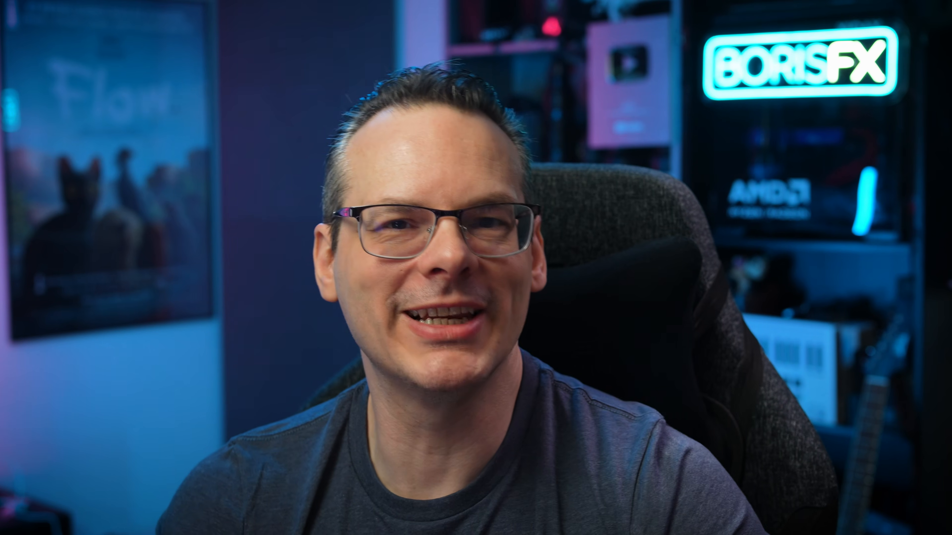